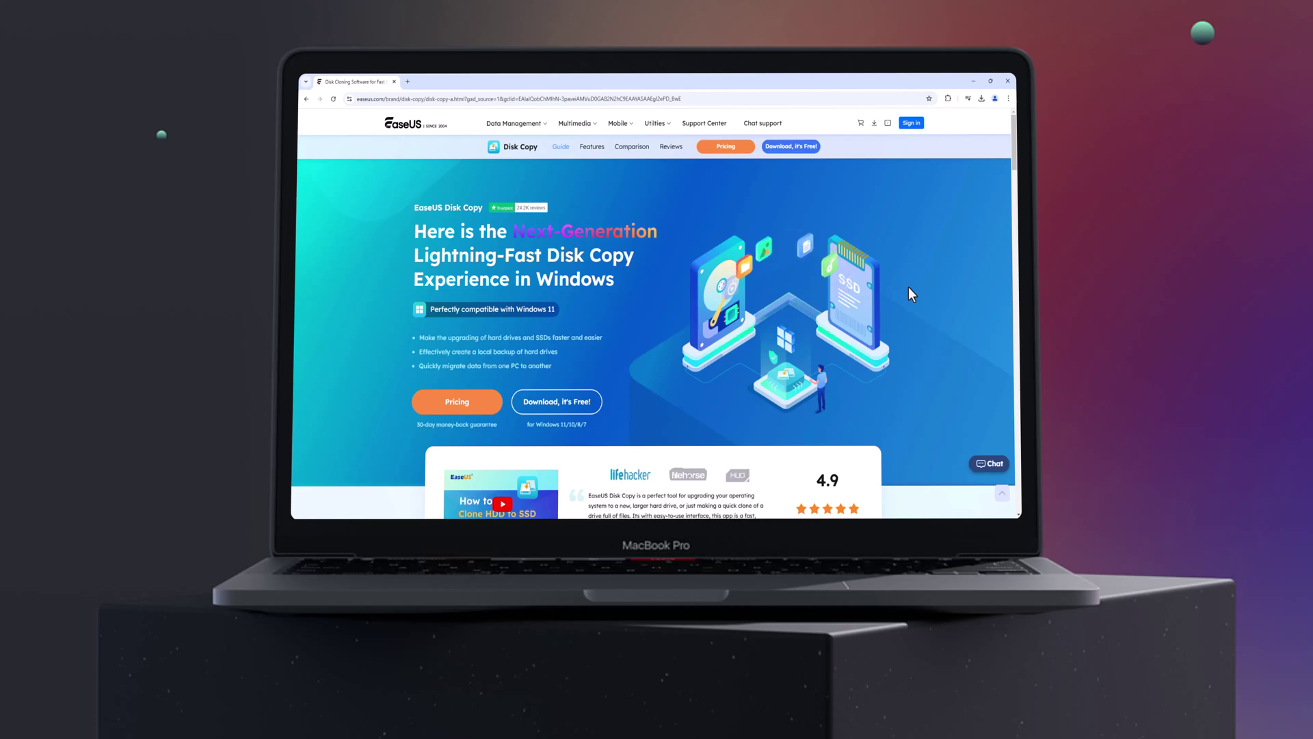
scroll(908, 287, "down", 3)
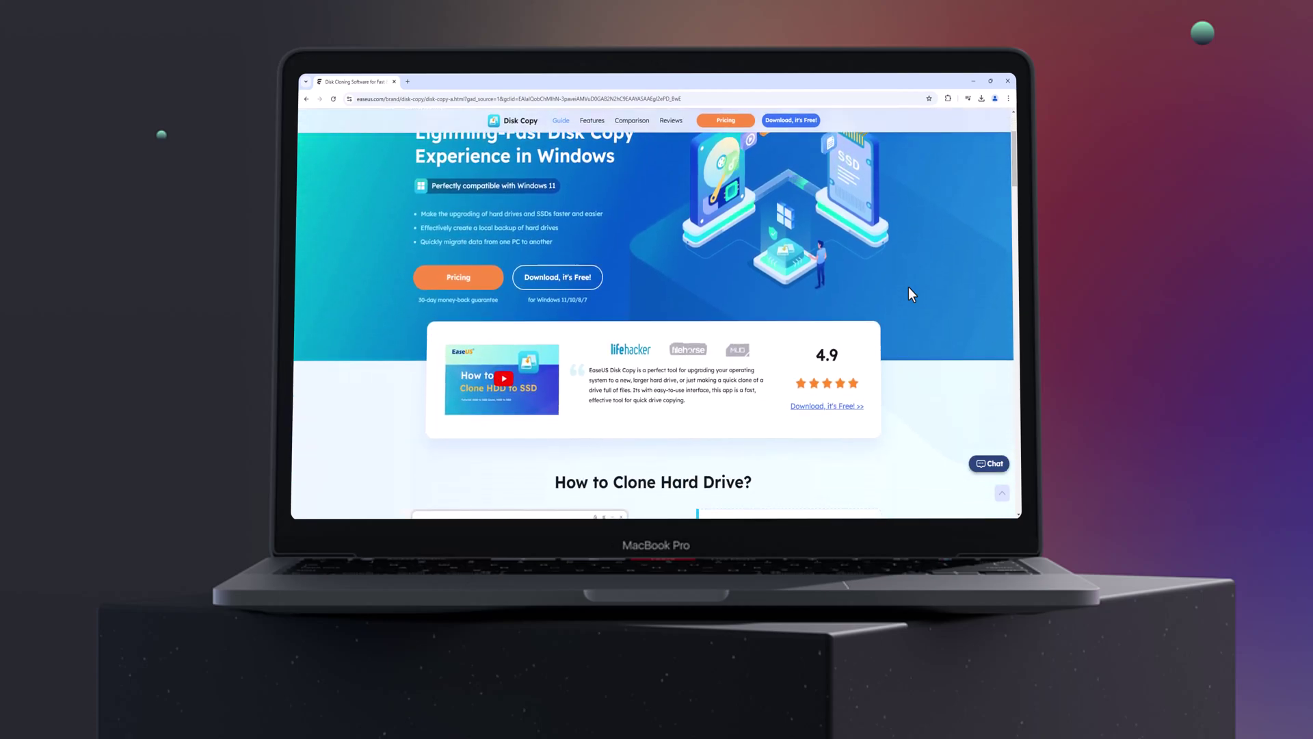
scroll(908, 288, "down", 2)
scroll(907, 289, "down", 3)
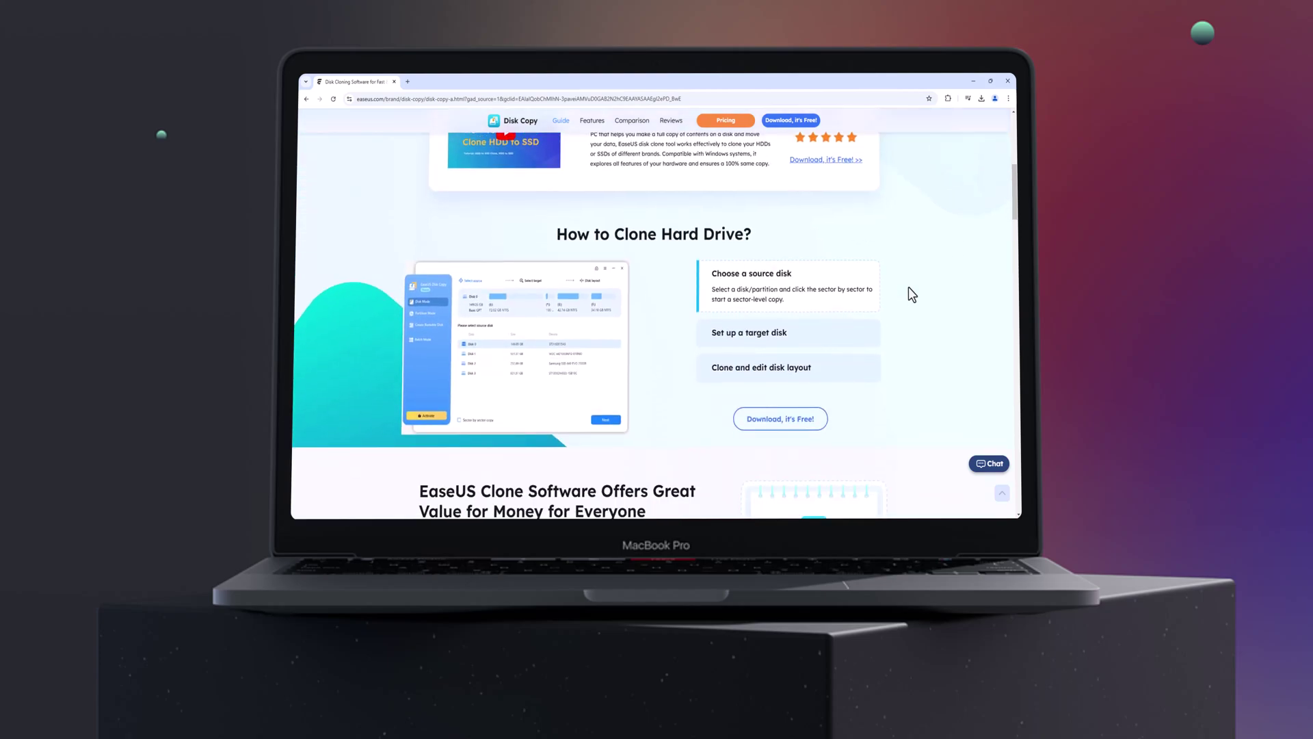
scroll(907, 287, "down", 1)
scroll(907, 289, "down", 1)
scroll(908, 288, "down", 1)
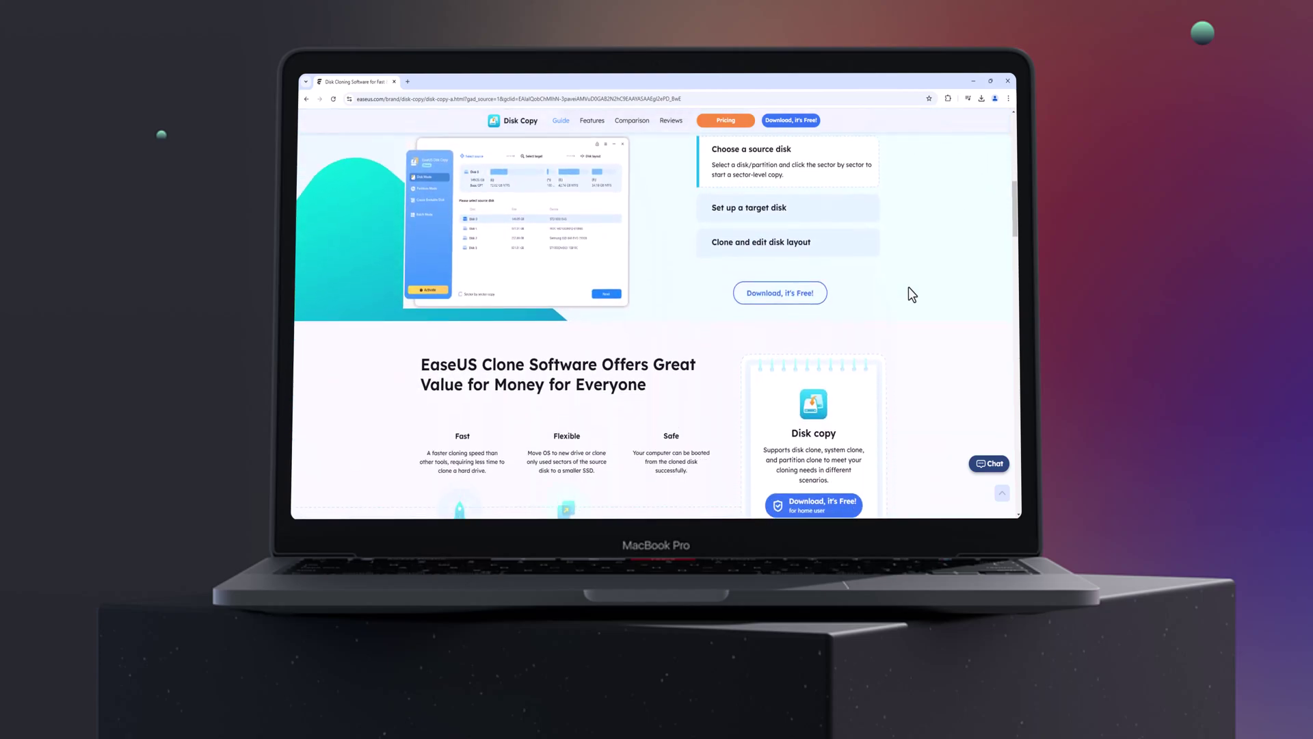
scroll(908, 285, "down", 2)
scroll(908, 287, "down", 1)
scroll(908, 286, "down", 1)
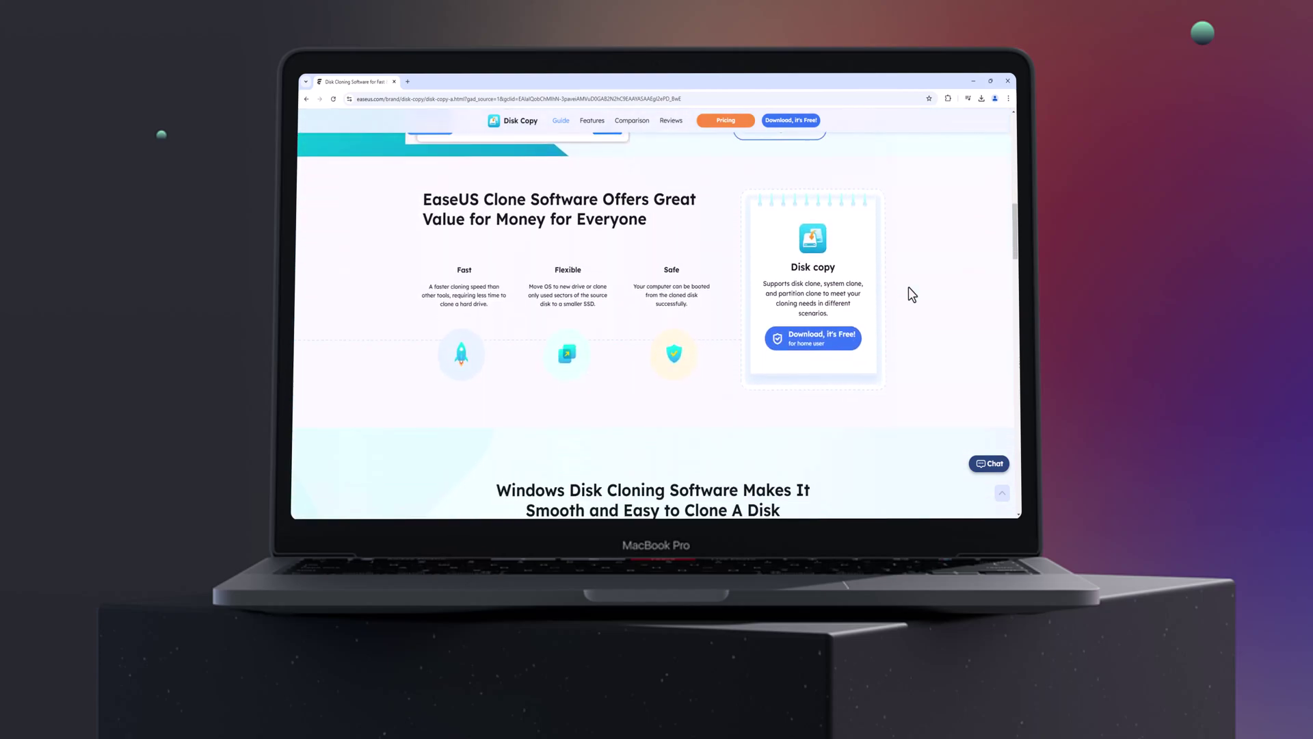
scroll(856, 338, "down", 2)
scroll(899, 325, "down", 1)
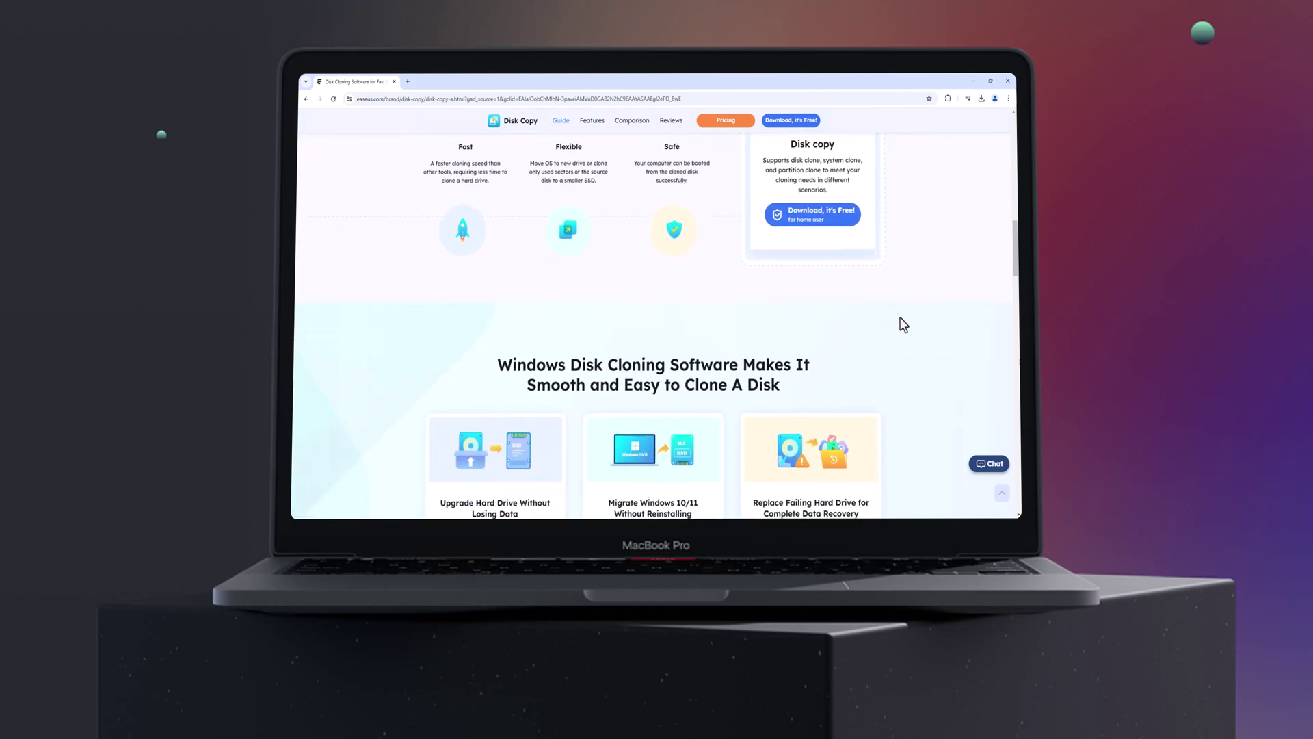
scroll(903, 322, "down", 1)
scroll(910, 312, "down", 1)
scroll(911, 314, "down", 1)
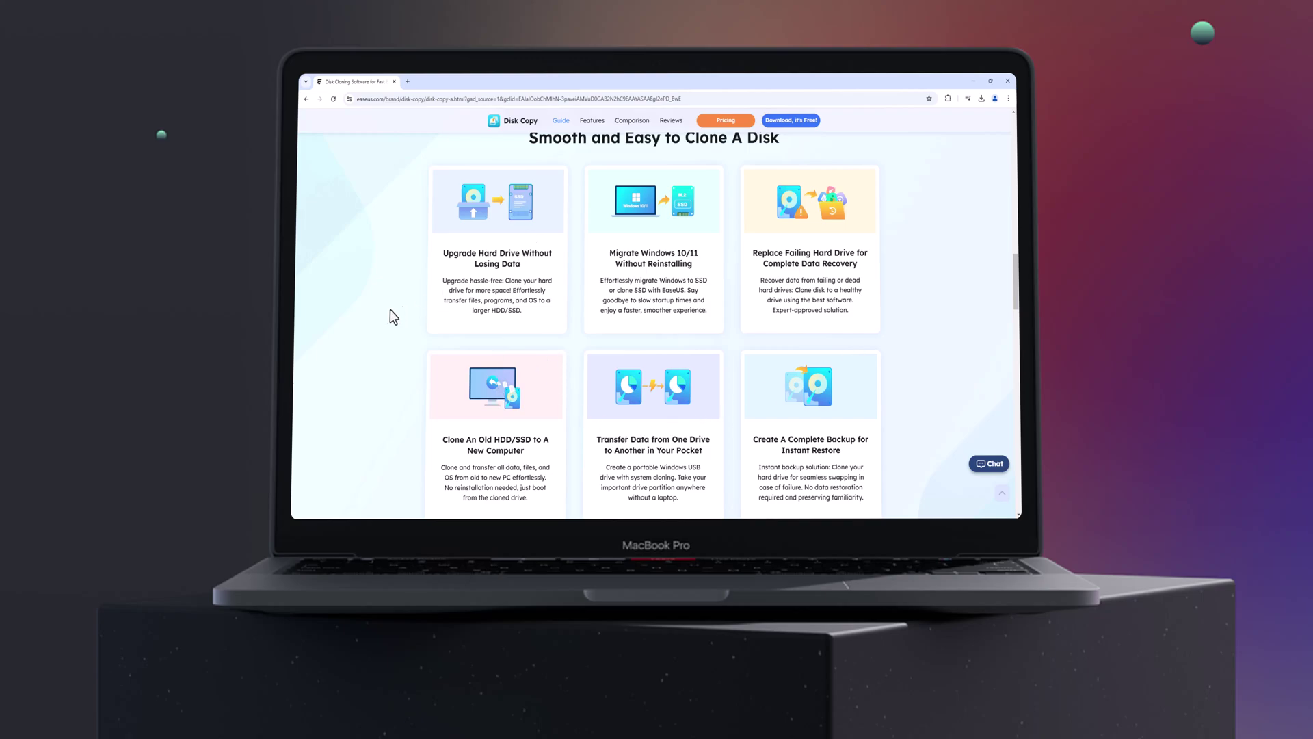
scroll(385, 310, "down", 2)
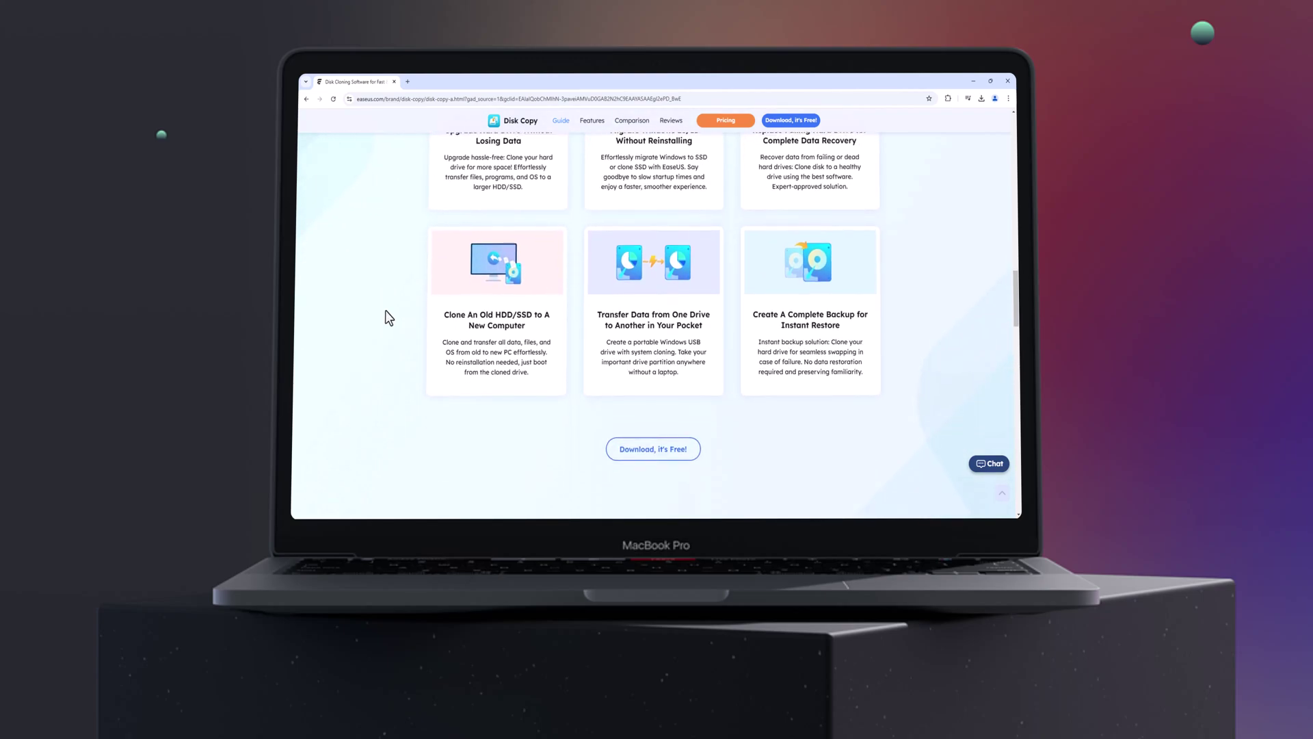
scroll(385, 311, "down", 2)
scroll(385, 311, "down", 1)
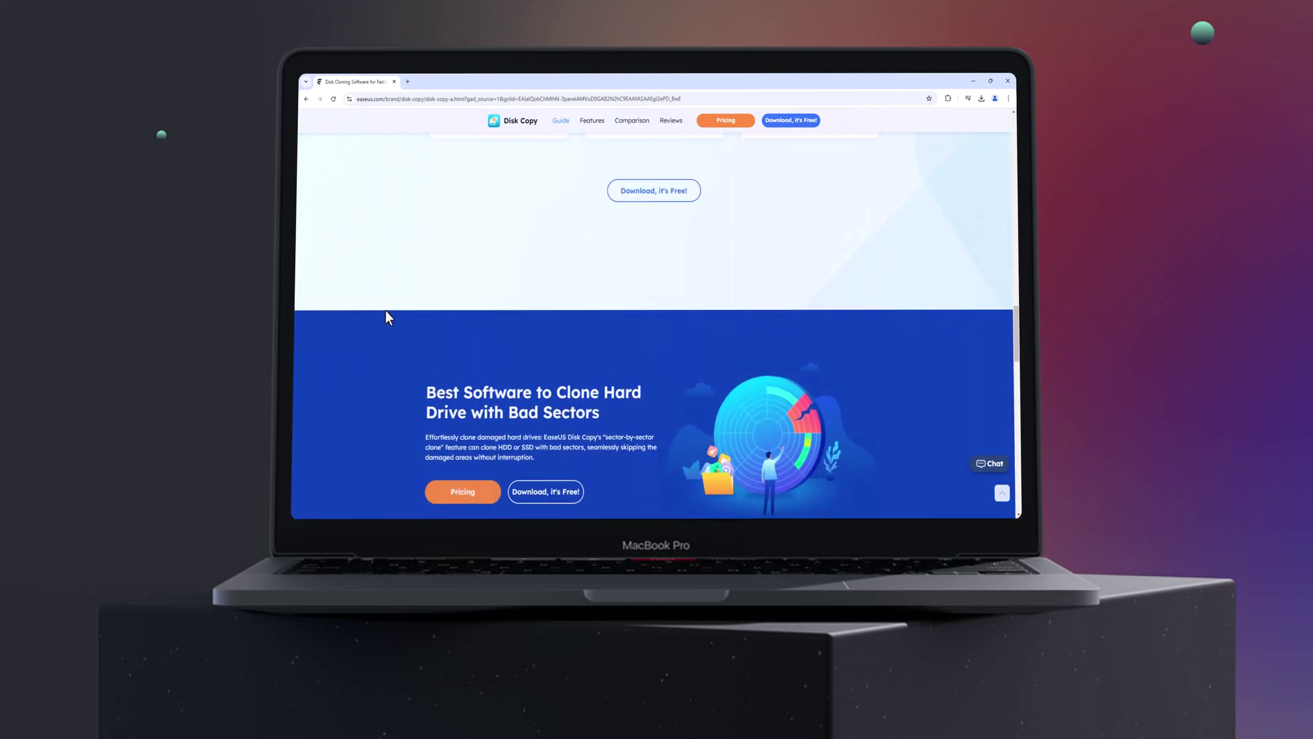
scroll(386, 310, "down", 1)
scroll(385, 311, "down", 1)
scroll(385, 310, "down", 1)
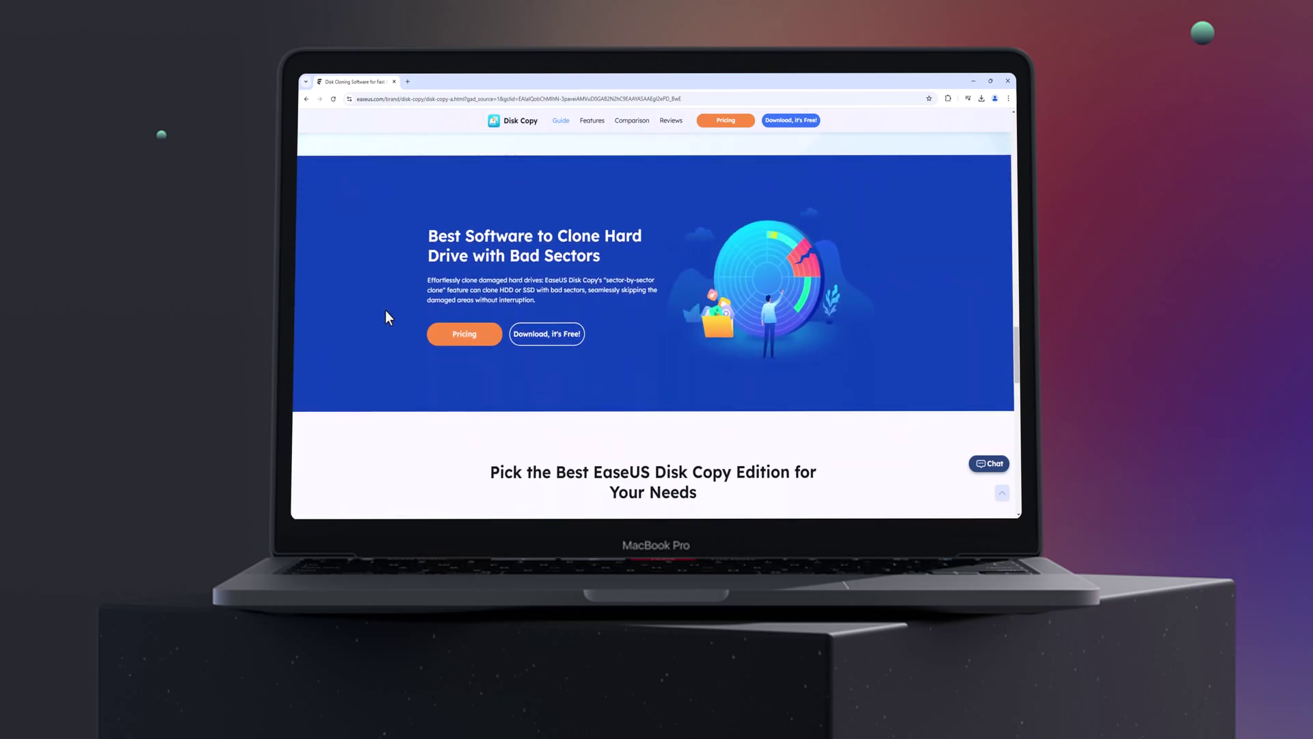
scroll(385, 310, "down", 1)
scroll(385, 310, "down", 1)
scroll(385, 311, "down", 1)
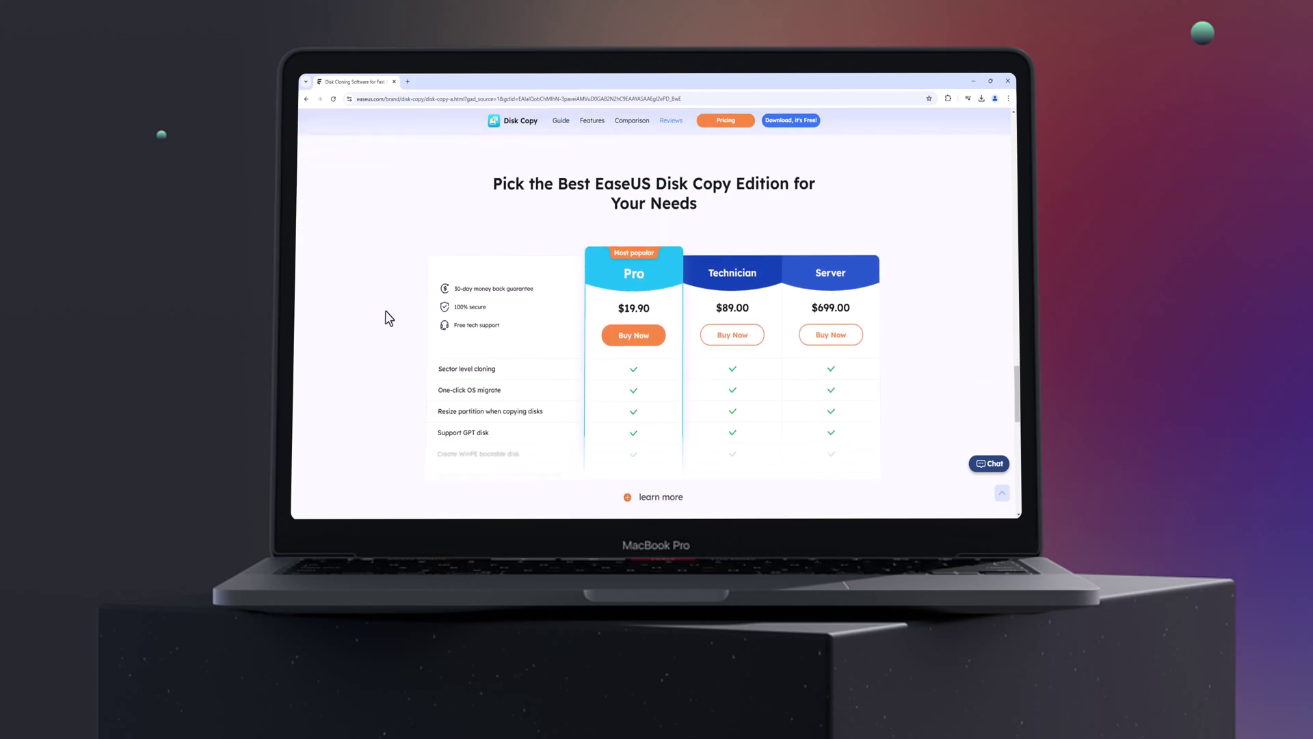
scroll(385, 310, "down", 2)
scroll(384, 311, "down", 2)
scroll(385, 311, "down", 1)
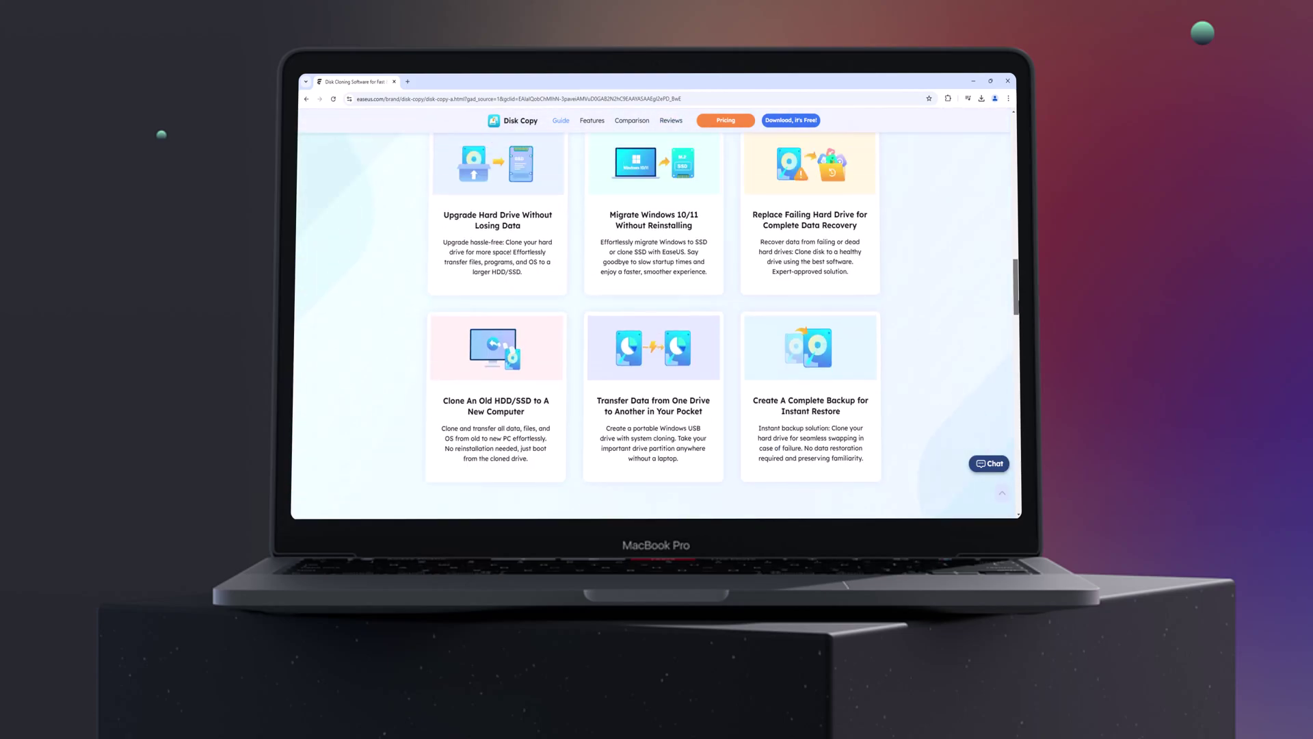
scroll(657, 325, "up", 1)
scroll(657, 326, "up", 1)
scroll(657, 325, "up", 1)
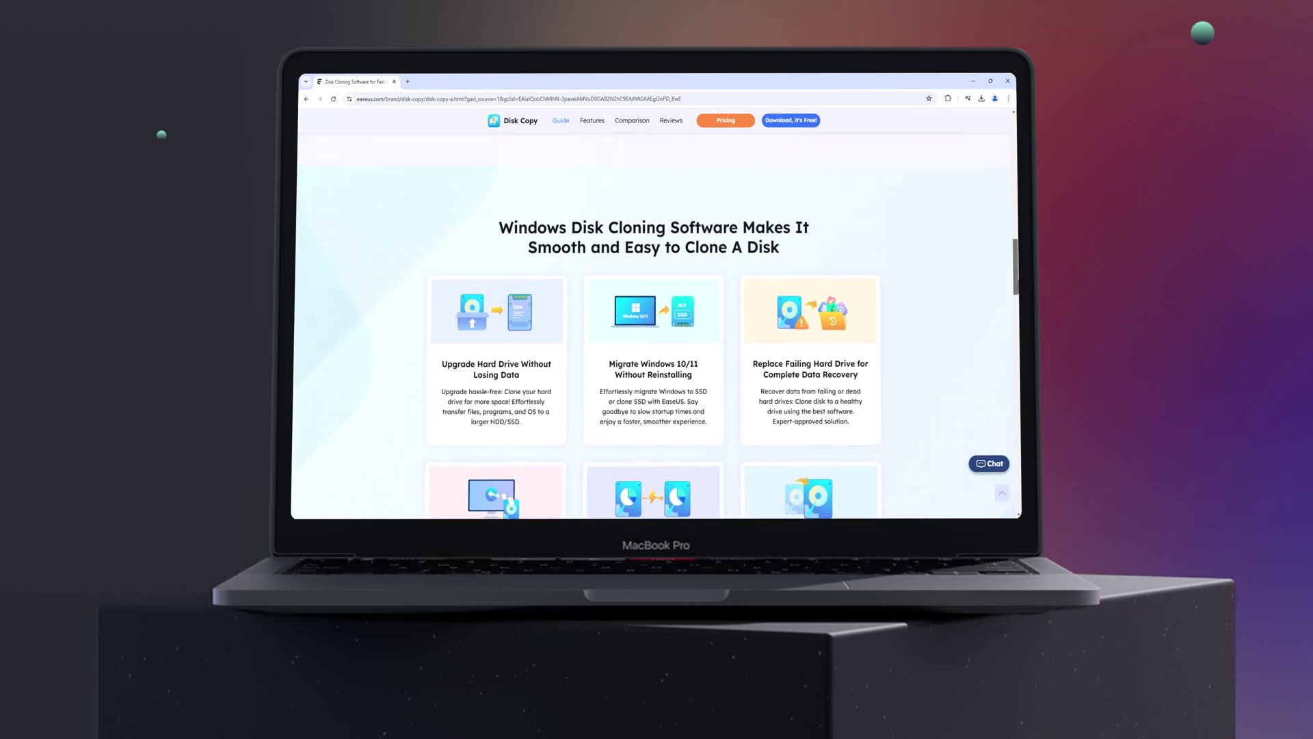
scroll(656, 344, "down", 1)
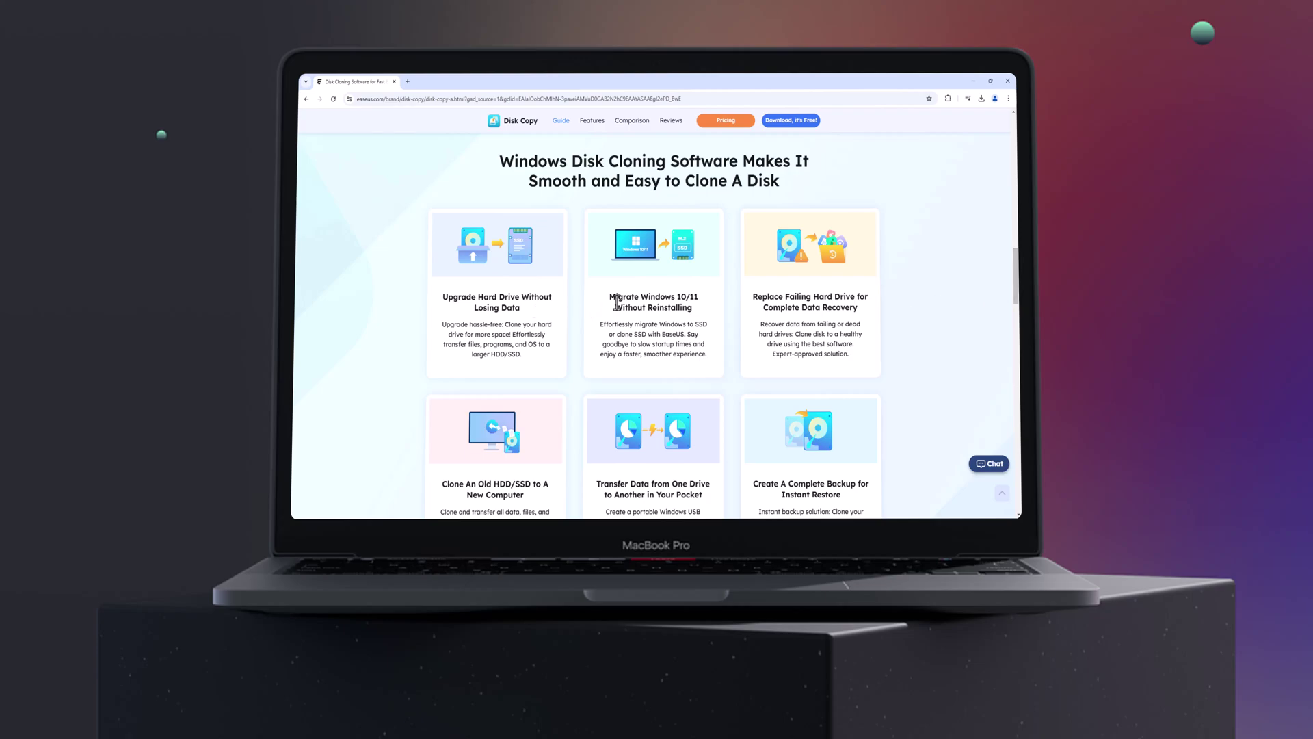
scroll(636, 482, "down", 1)
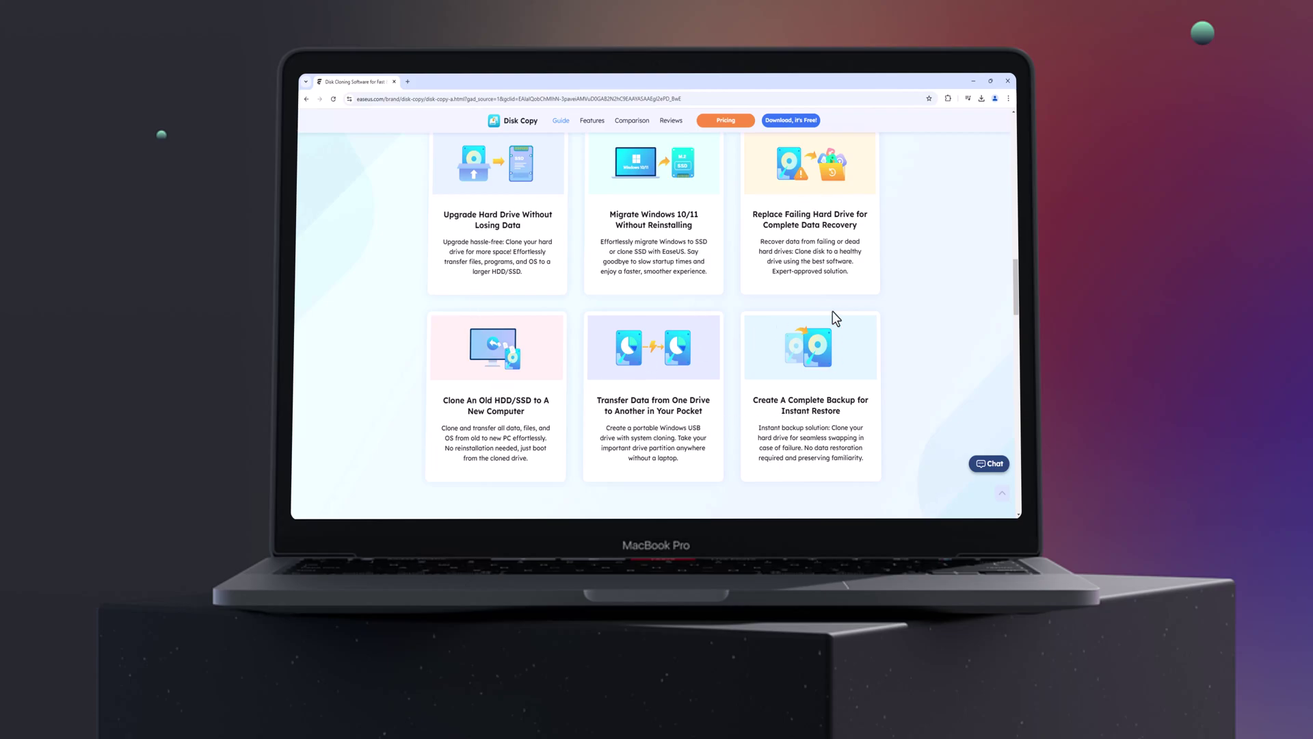
scroll(656, 328, "up", 3)
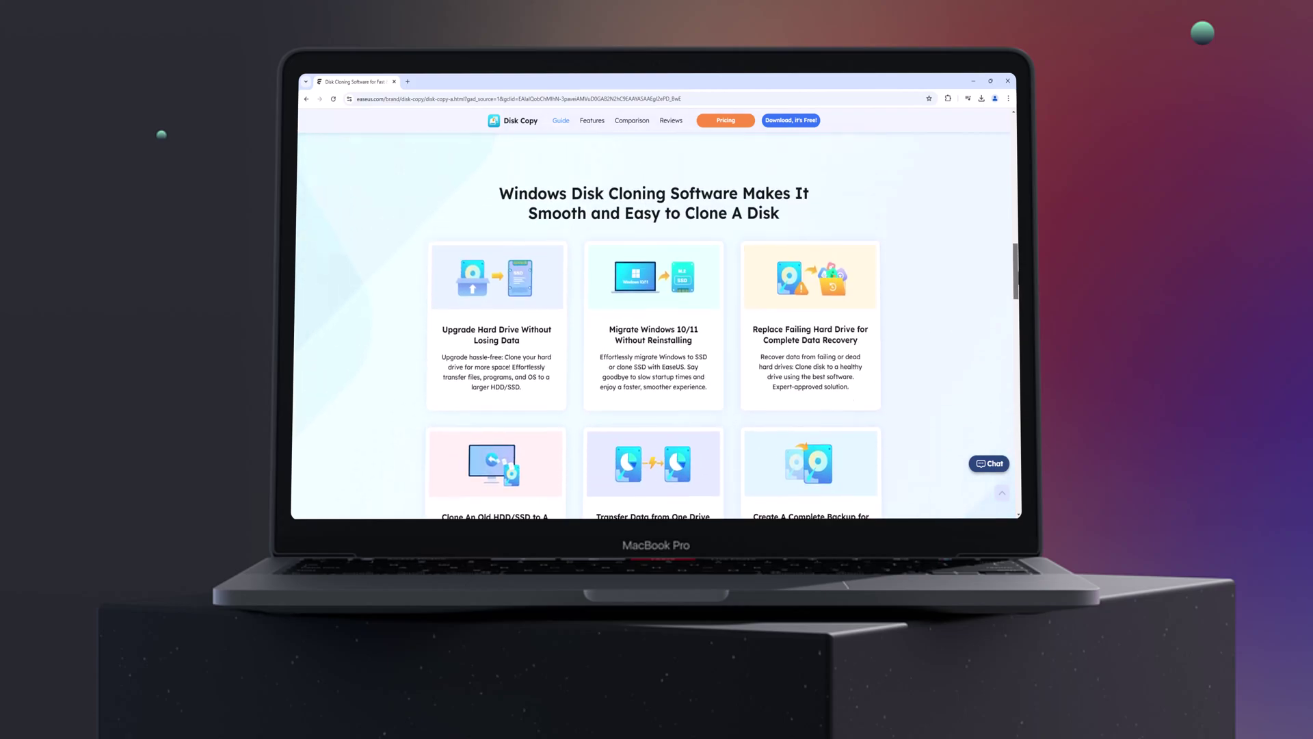
scroll(656, 329, "up", 1)
scroll(657, 329, "up", 1)
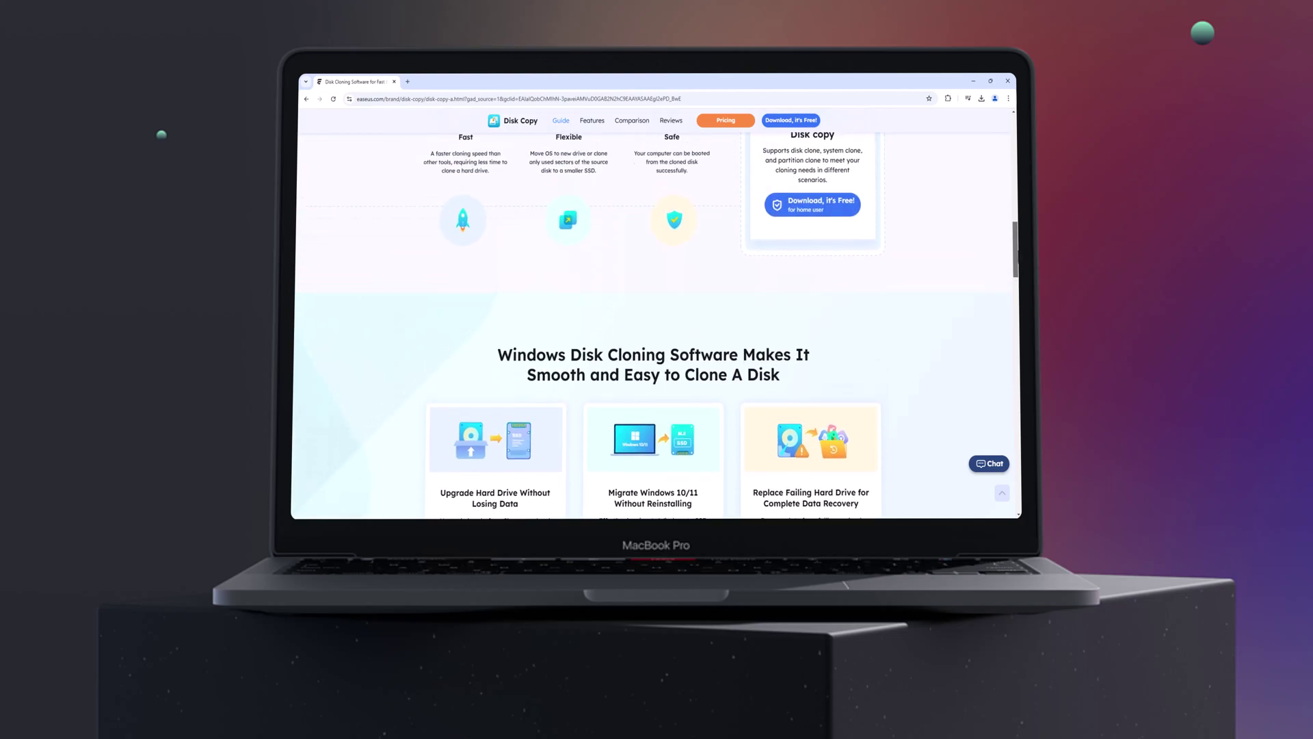
scroll(656, 329, "up", 2)
scroll(657, 329, "up", 1)
scroll(656, 329, "up", 1)
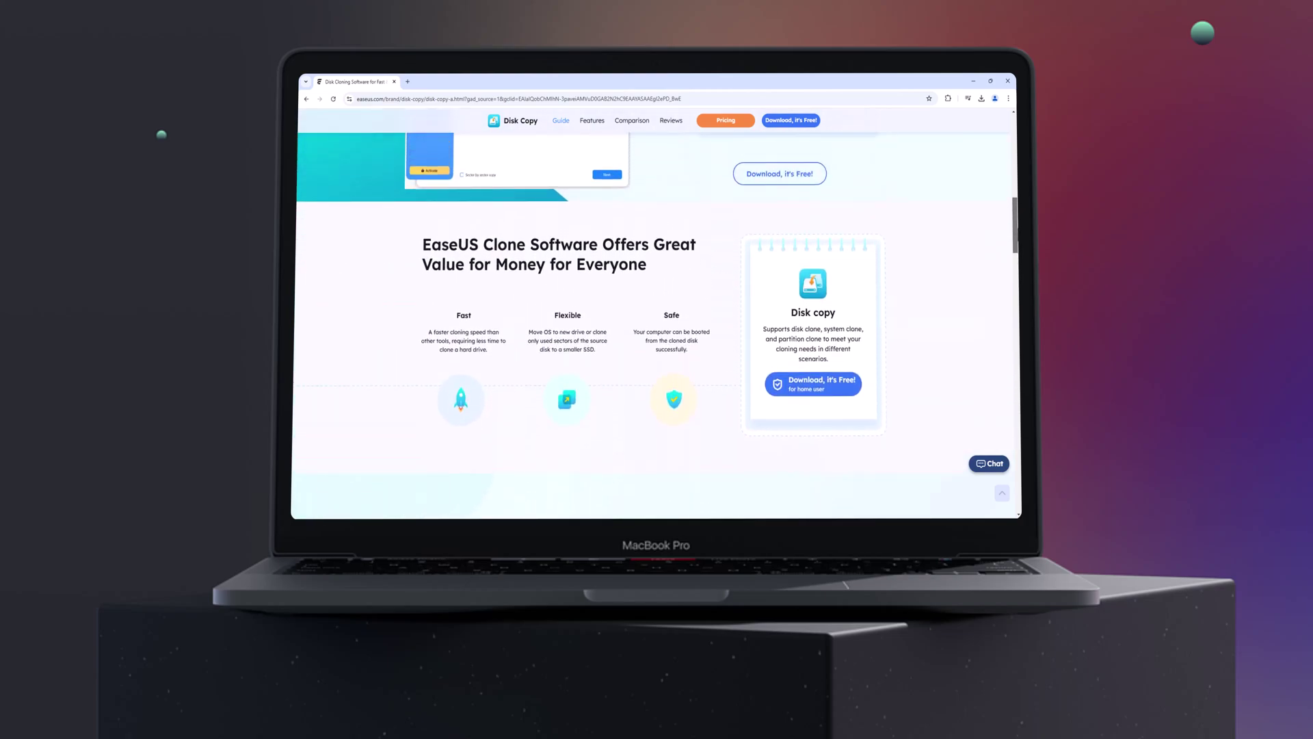
scroll(657, 328, "up", 1)
scroll(767, 256, "up", 2)
scroll(767, 256, "up", 1)
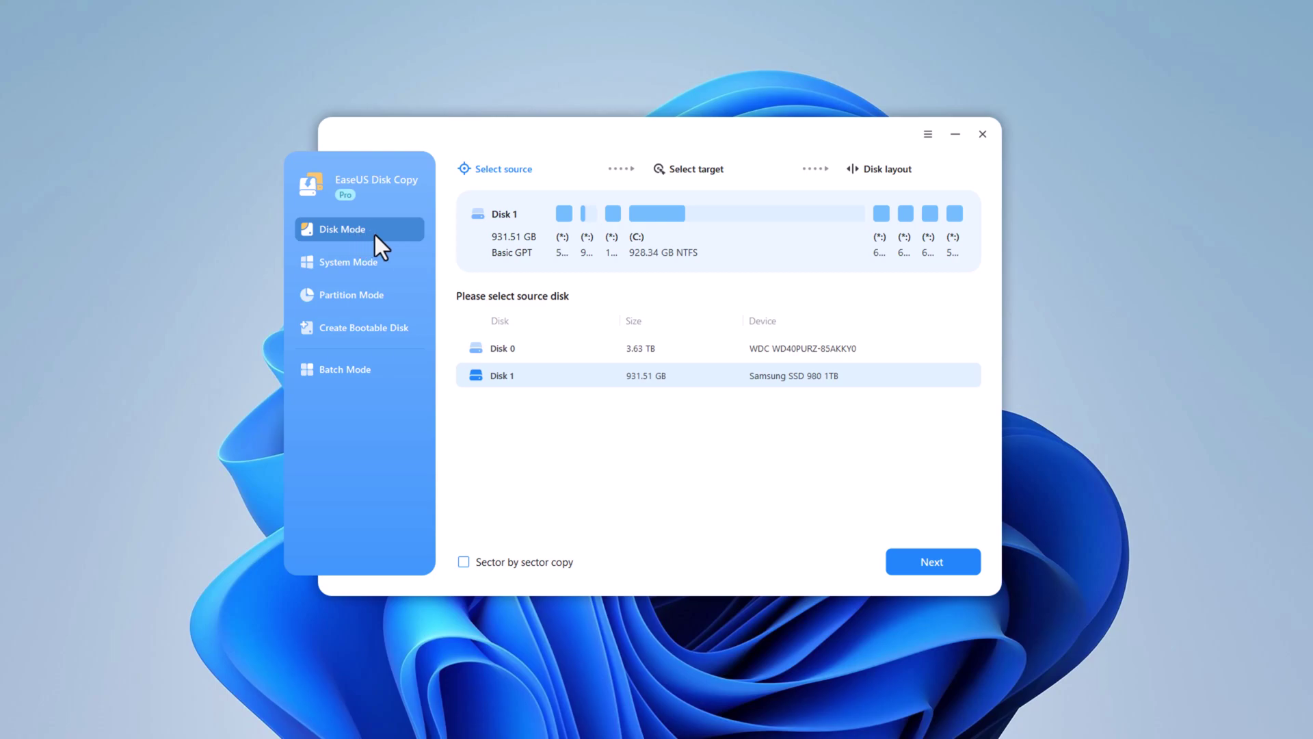
left_click(371, 265)
left_click(370, 299)
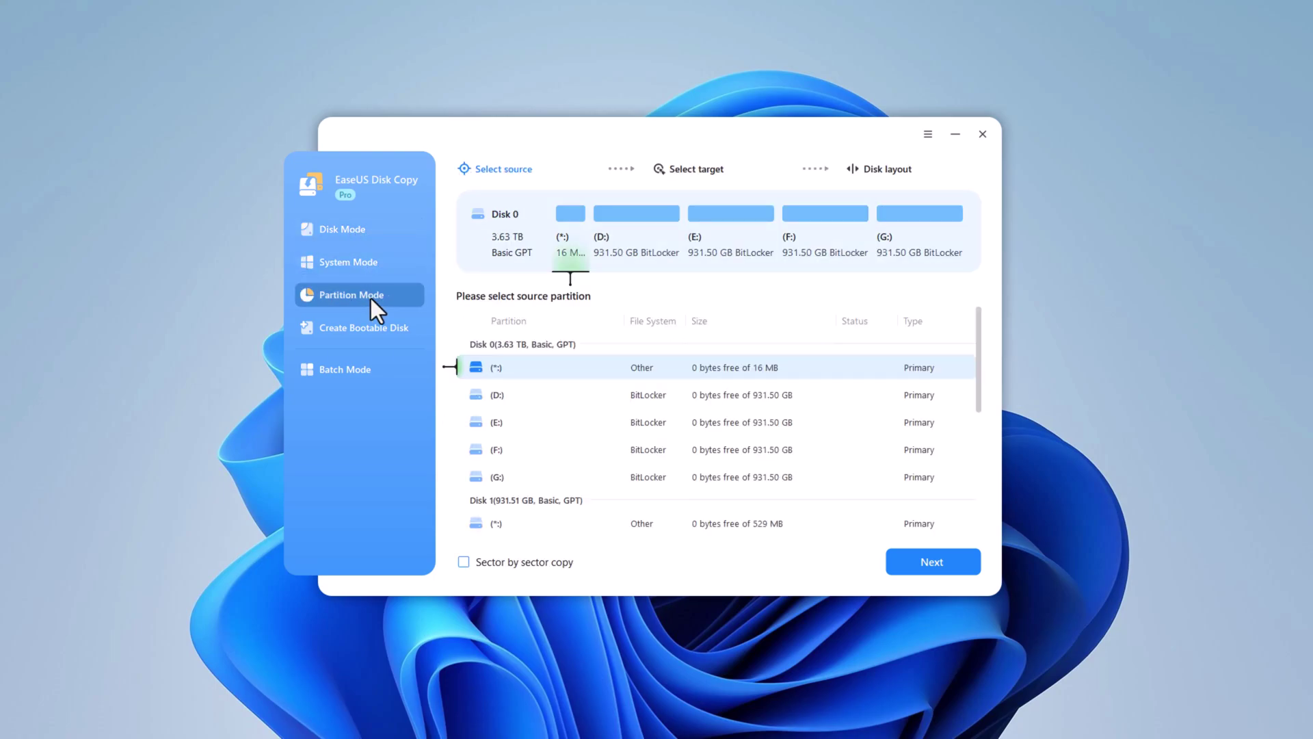
left_click(370, 328)
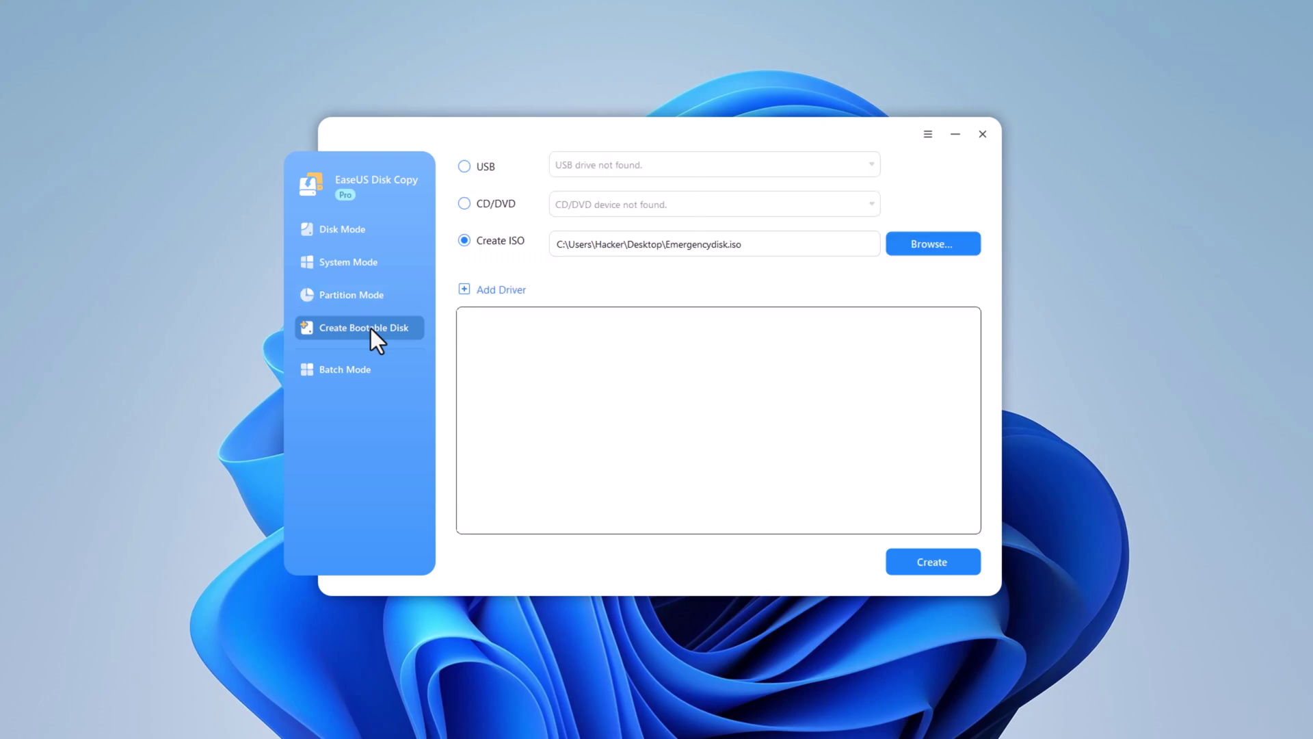
left_click(359, 375)
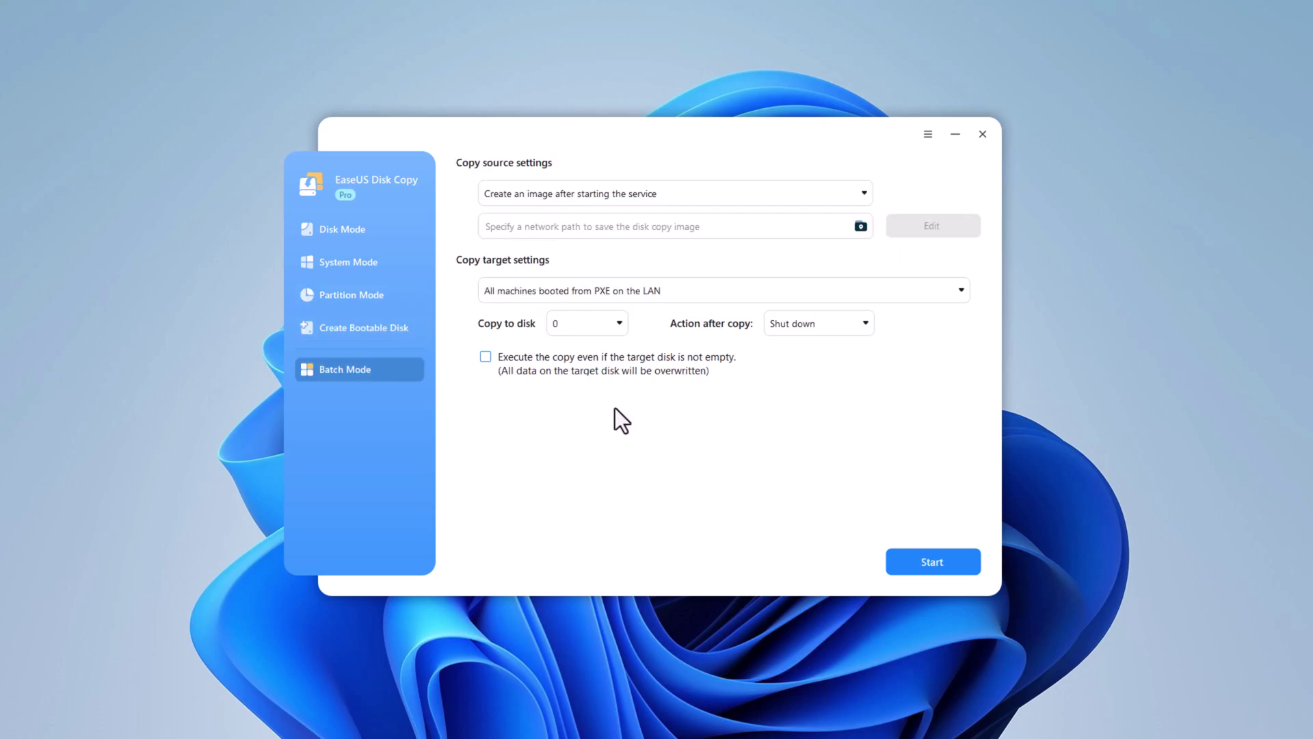
left_click(376, 233)
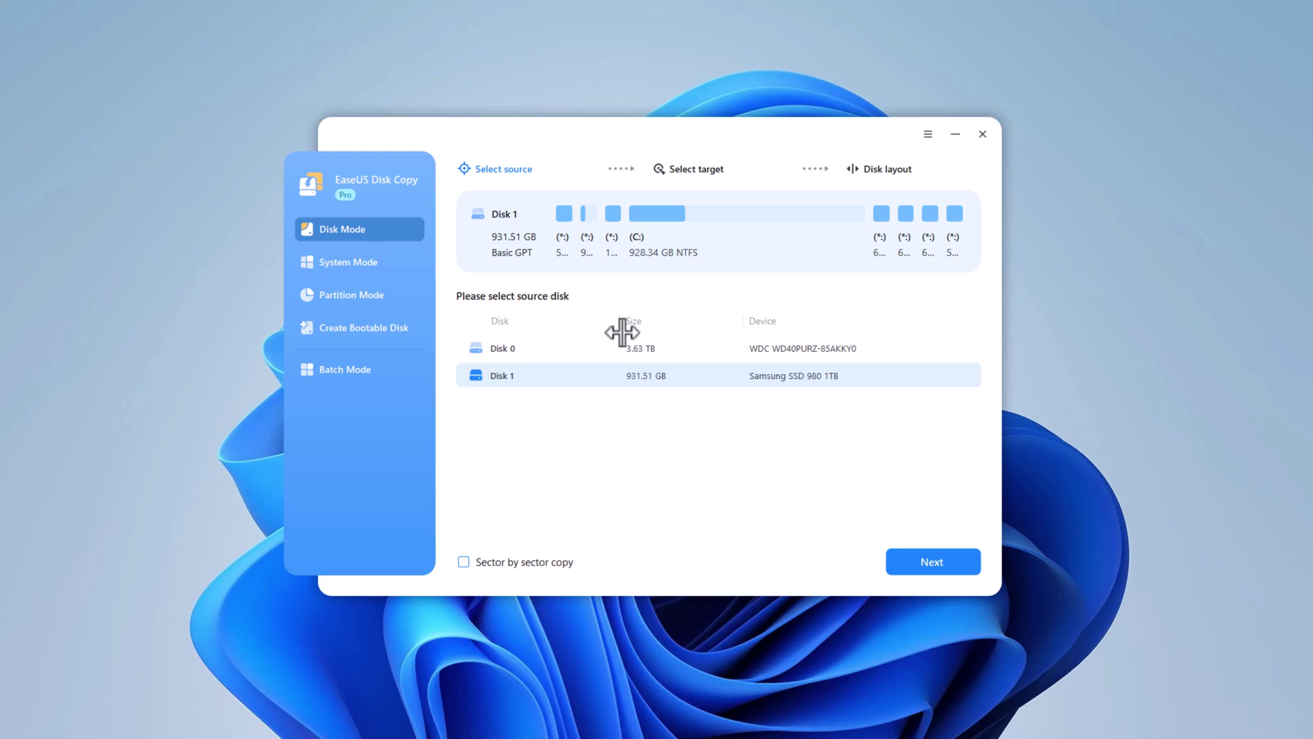
Select Disk 0 as the Disk Mode clone source and advance to target selection
left_click(627, 354)
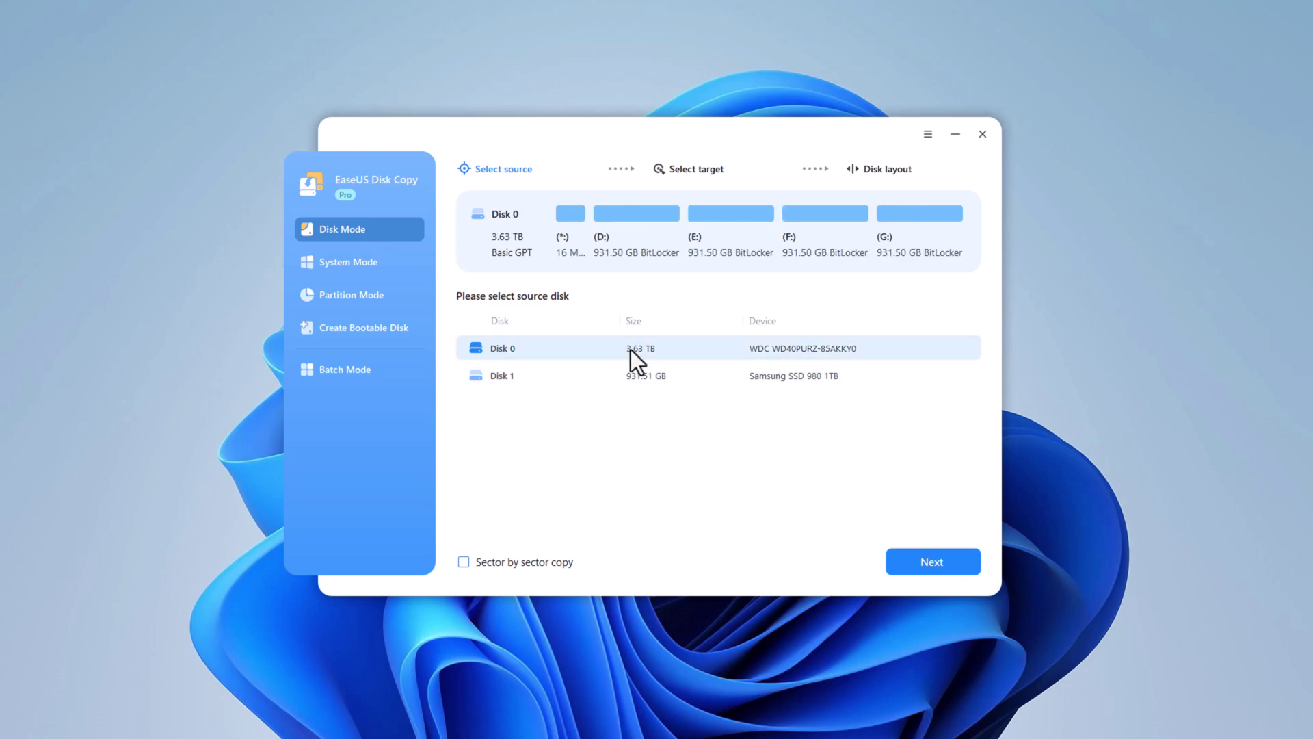
left_click(936, 563)
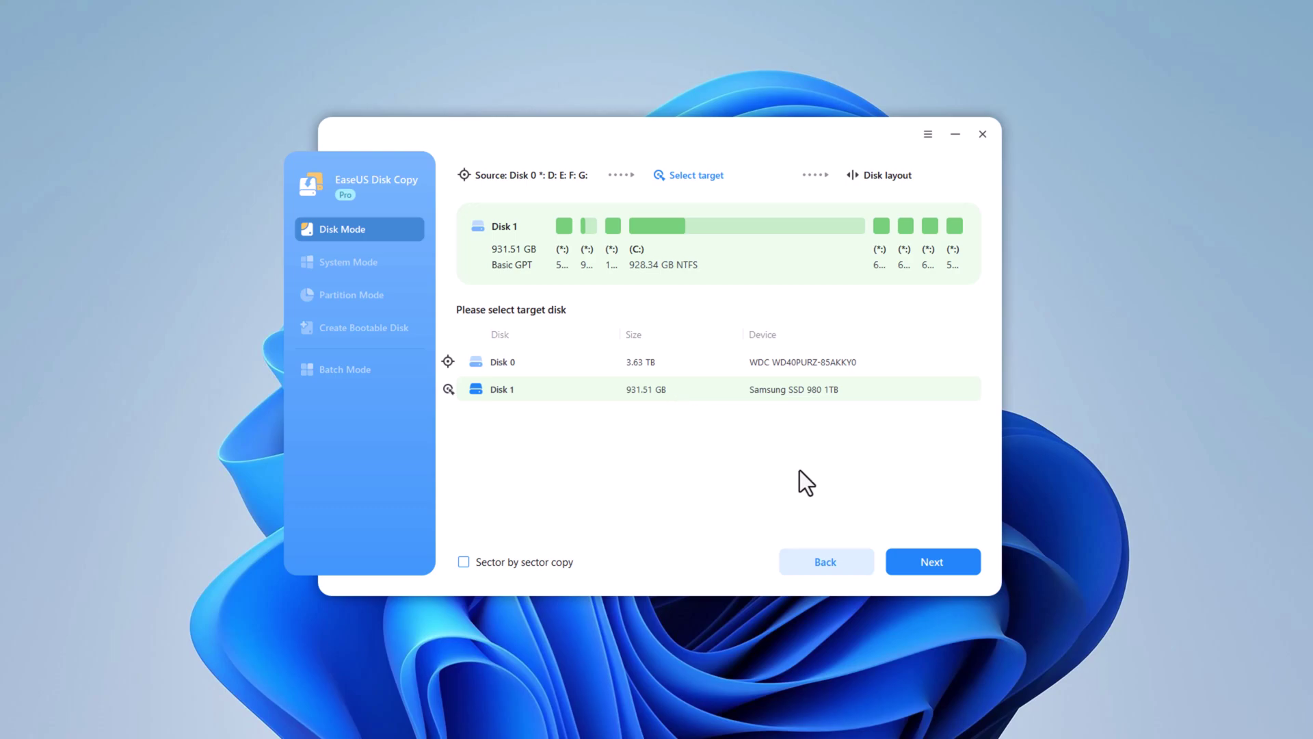
Try Disk 1 as target with only partition F:, acknowledge the space warning, and cancel
left_click(942, 564)
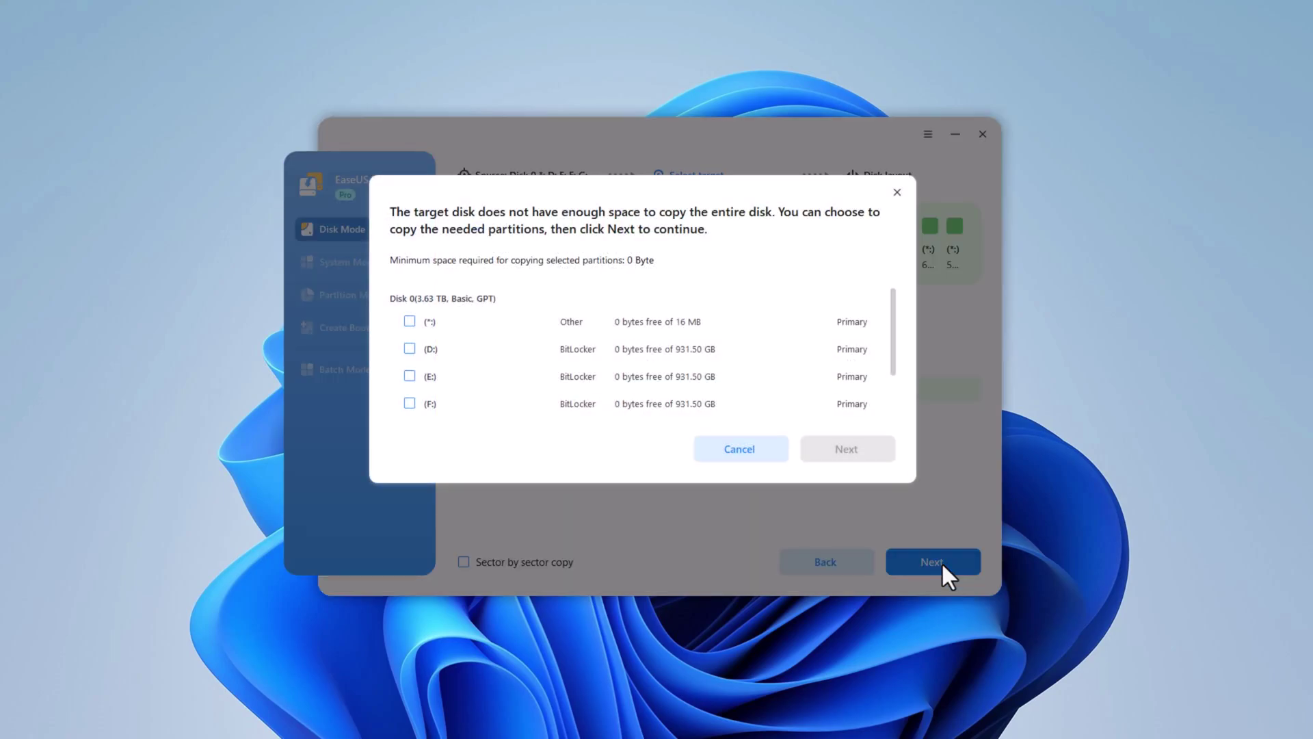
scroll(660, 346, "down", 2)
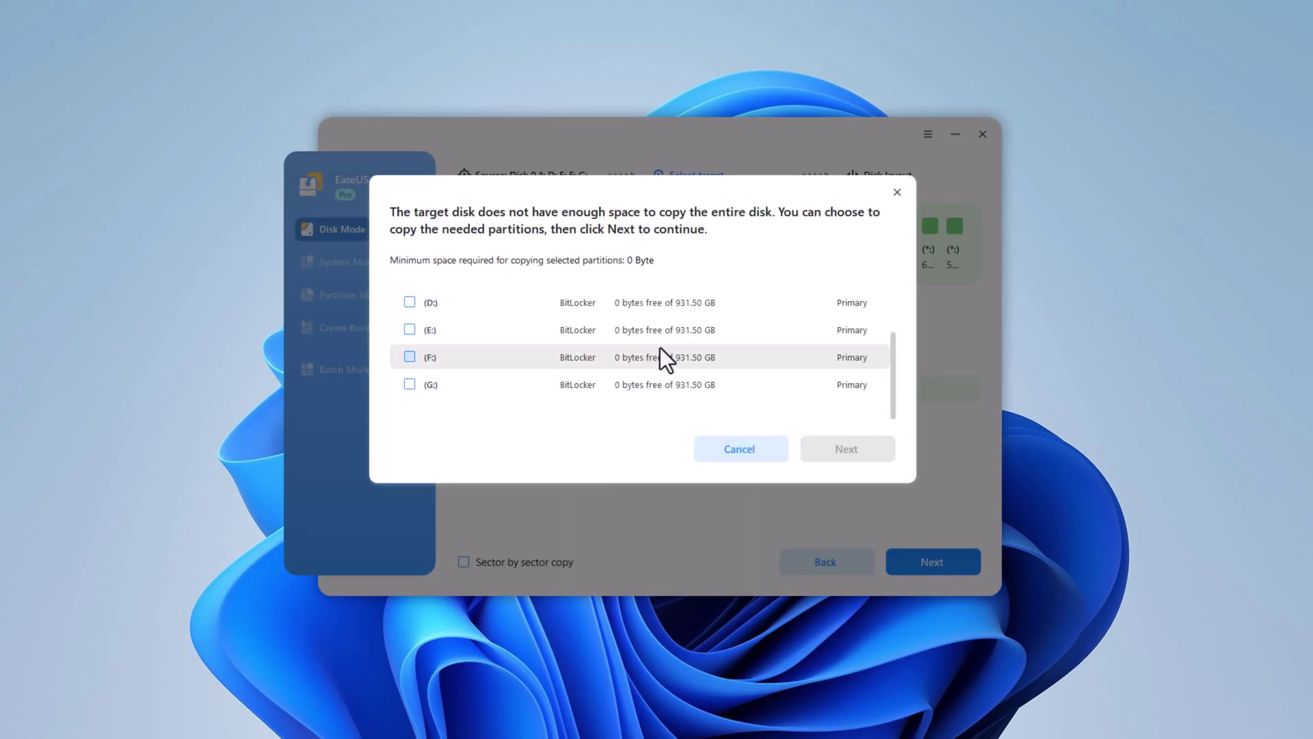
scroll(666, 374, "up", 2)
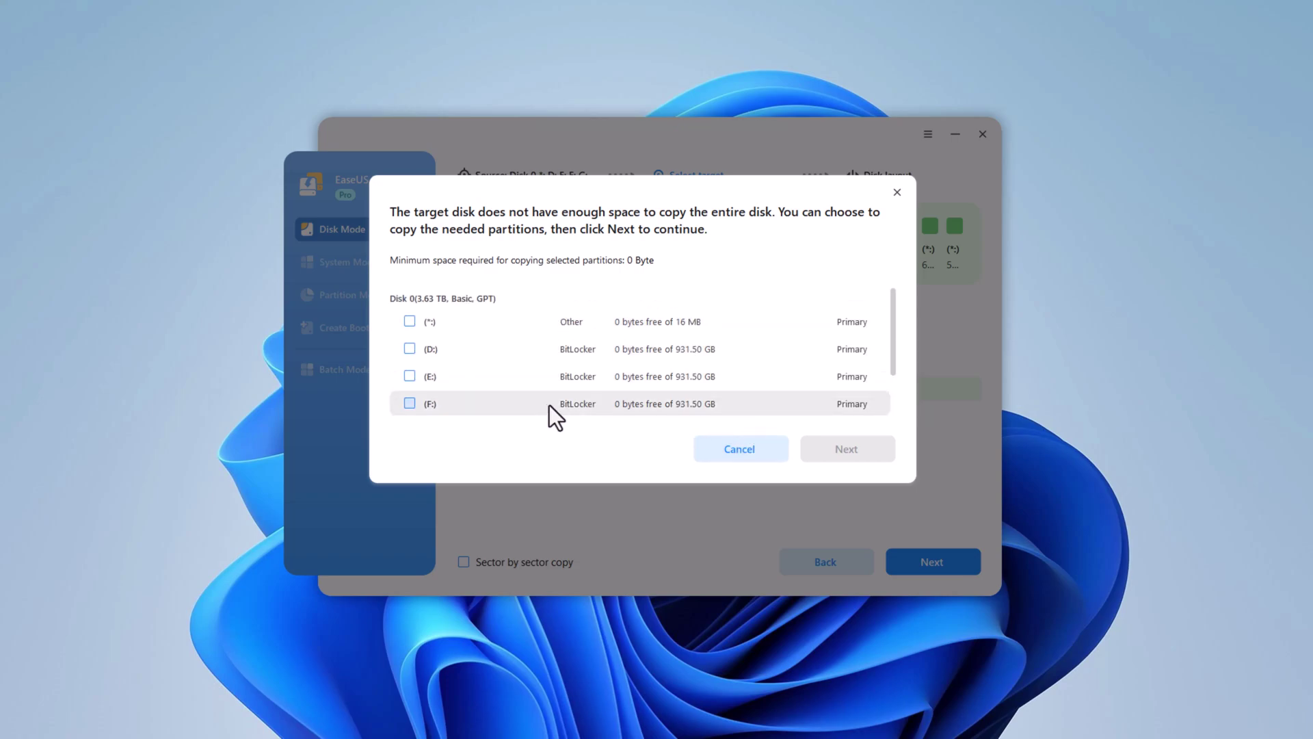
left_click(623, 410)
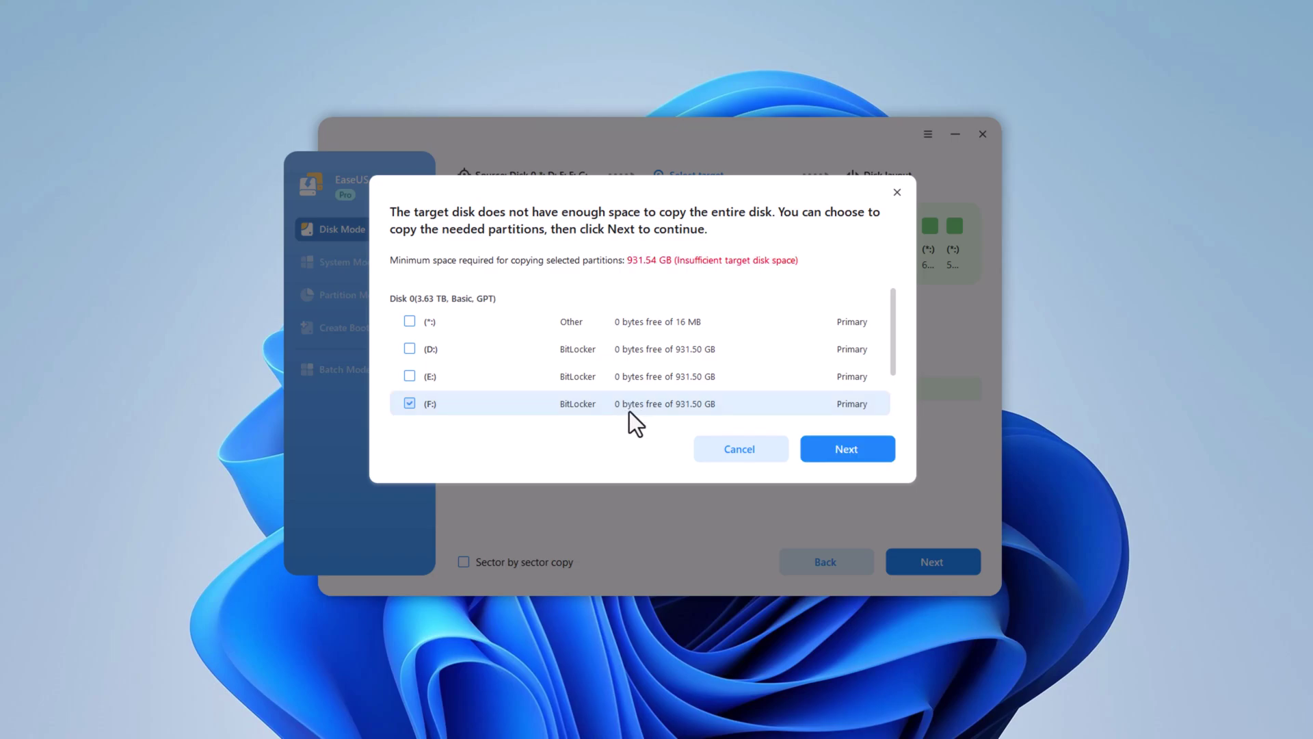
left_click(859, 454)
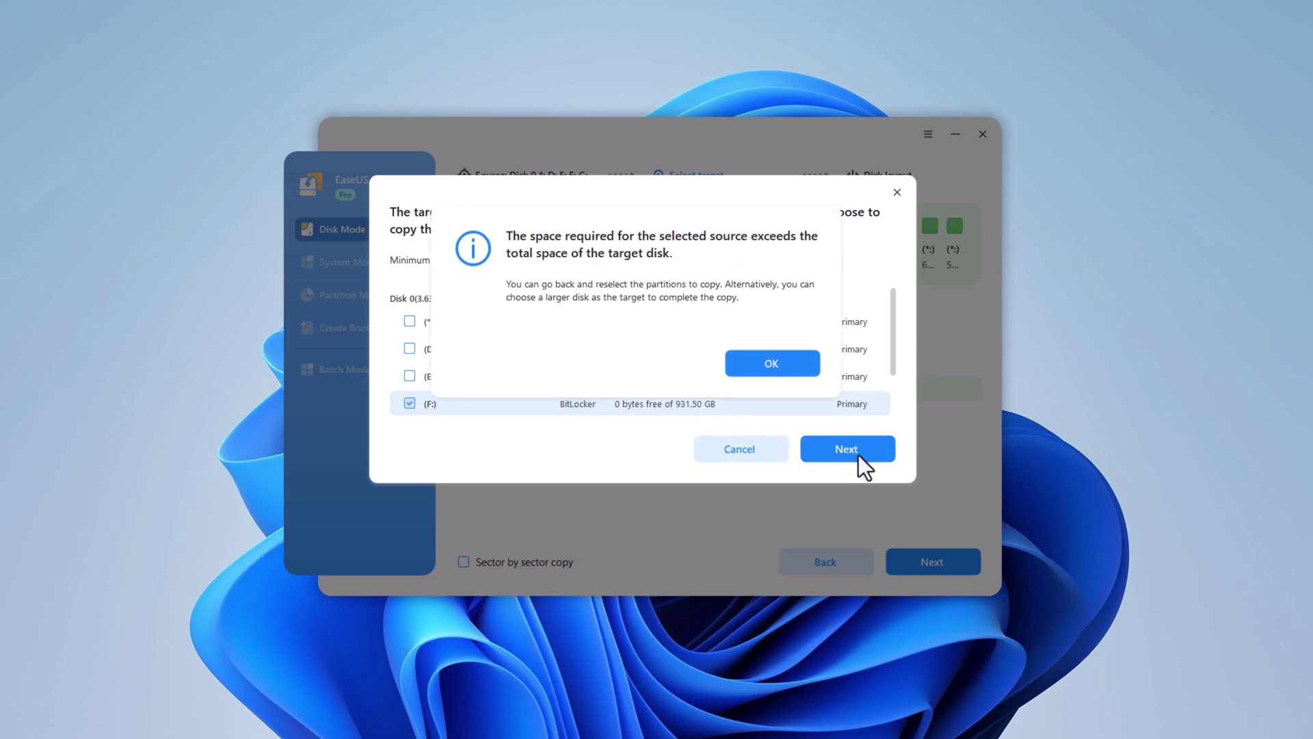
left_click(781, 358)
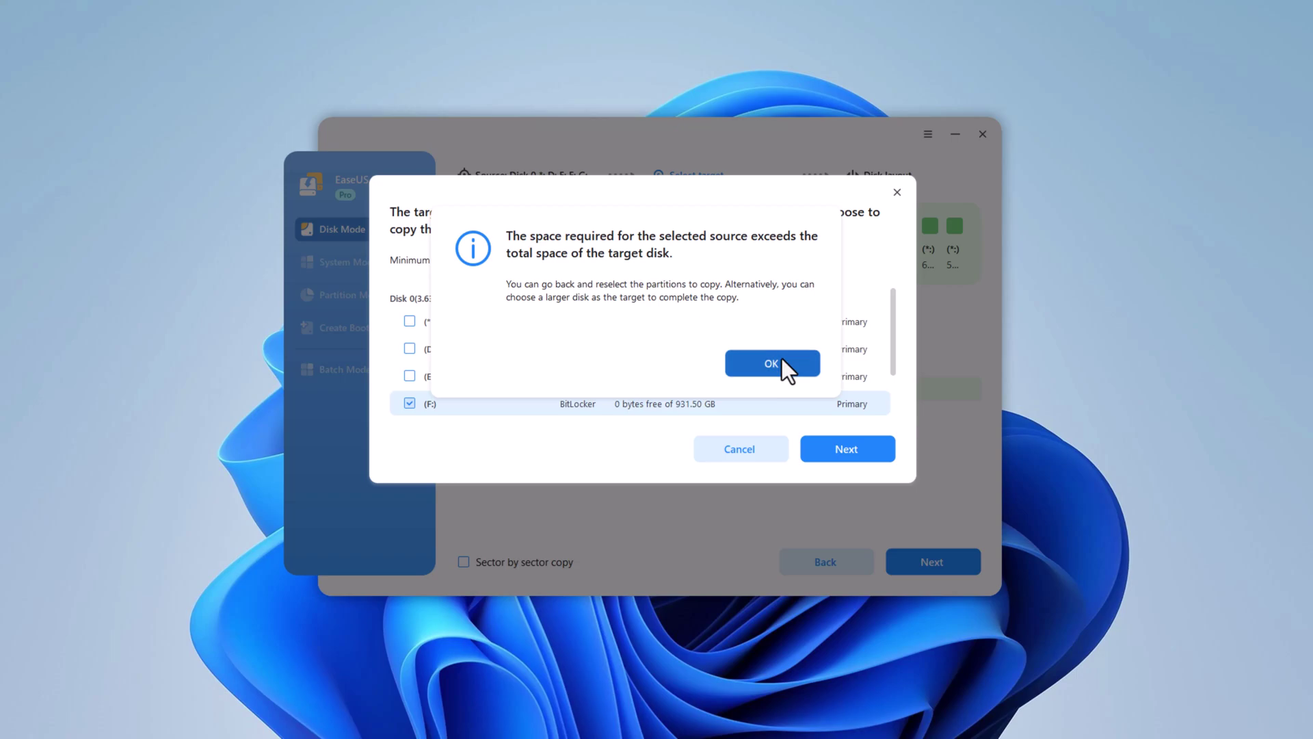
left_click(756, 449)
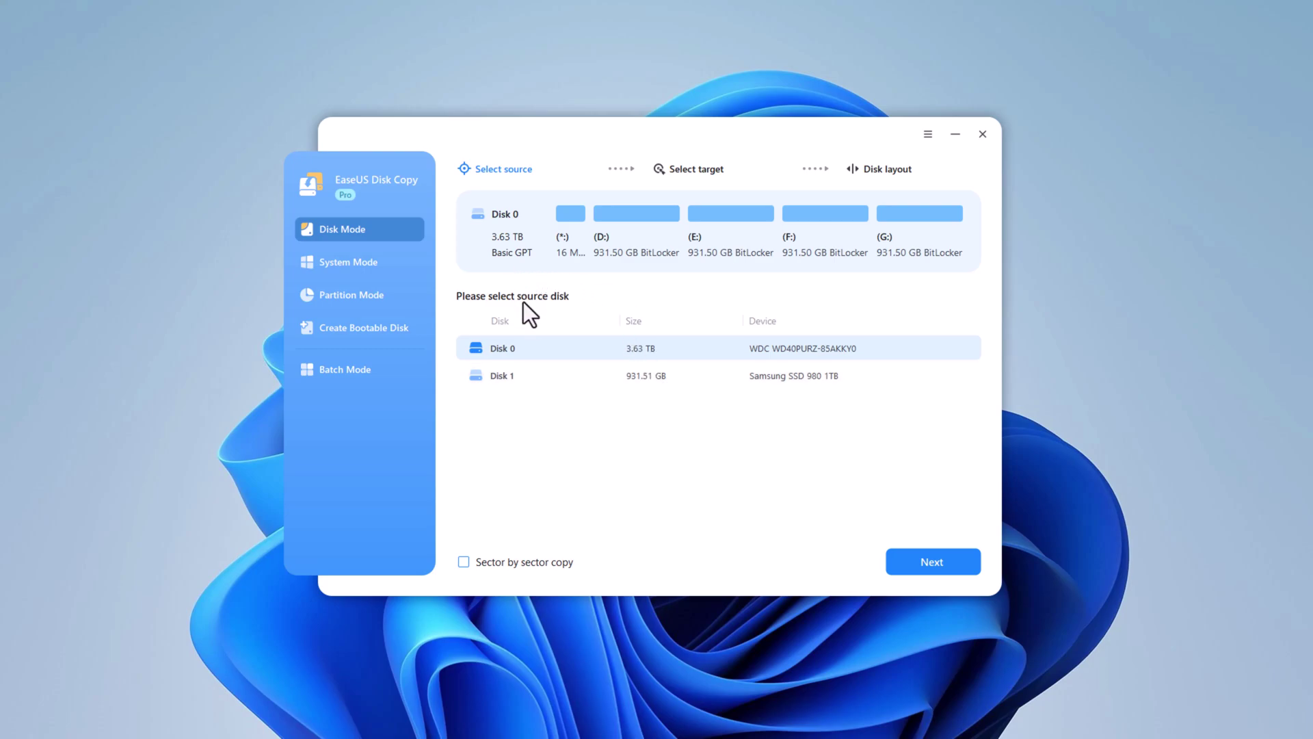
Switch to System Mode and advance the Windows 11 clone to Disk 1's layout
left_click(391, 274)
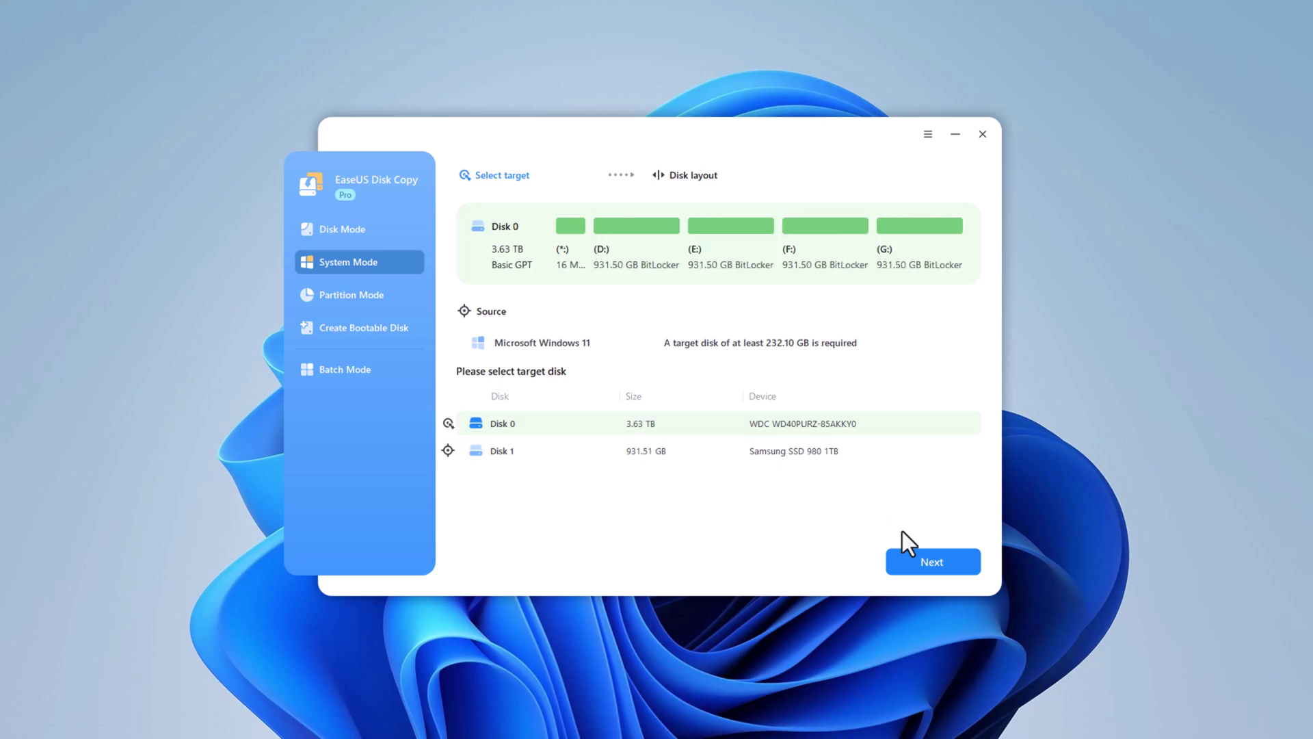
left_click(926, 562)
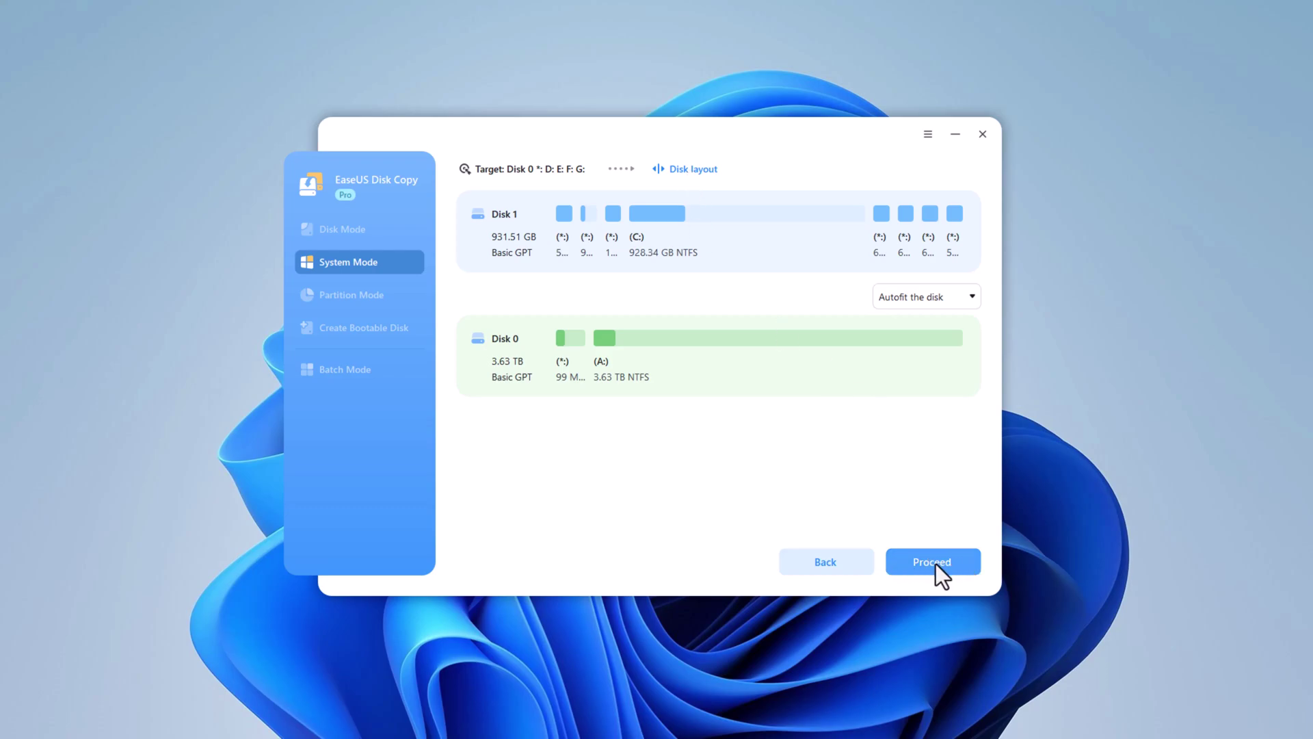
In Partition Mode, preview copying partition F: onto G: with Autofit the disk kept
left_click(362, 292)
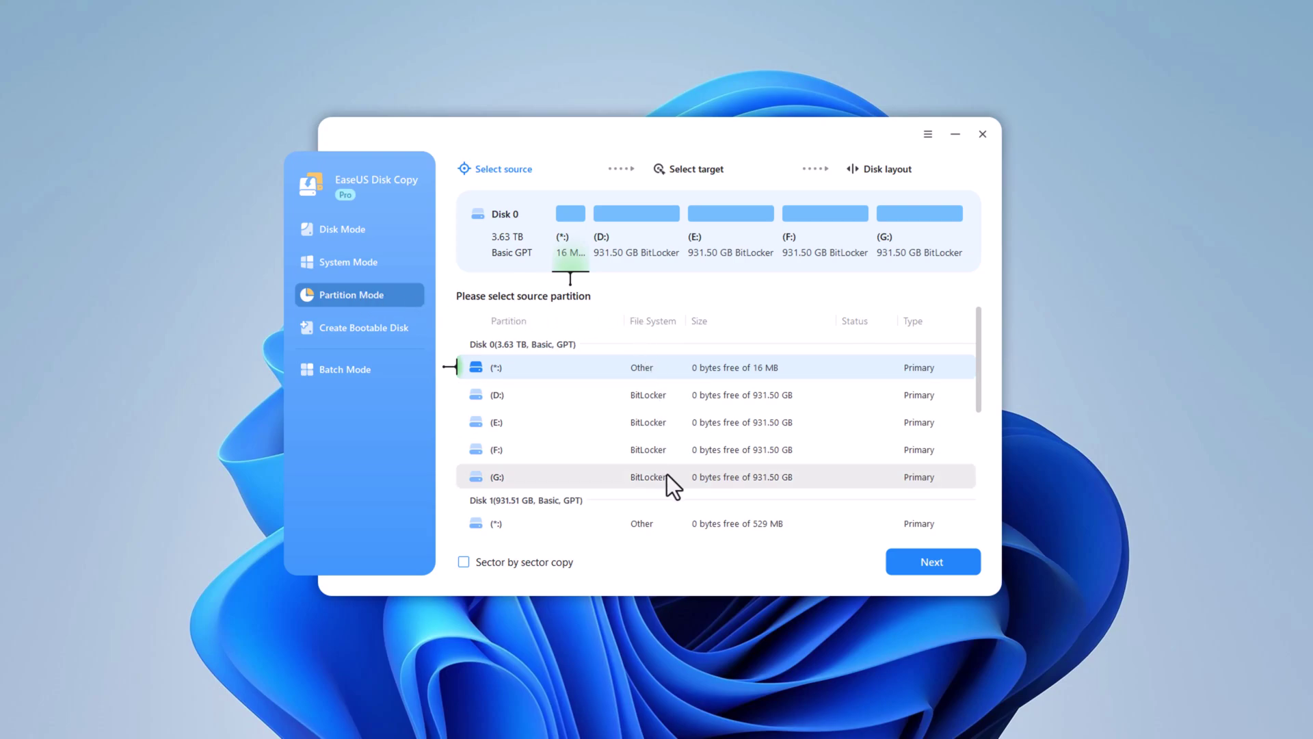
scroll(668, 474, "down", 3)
scroll(665, 480, "up", 3)
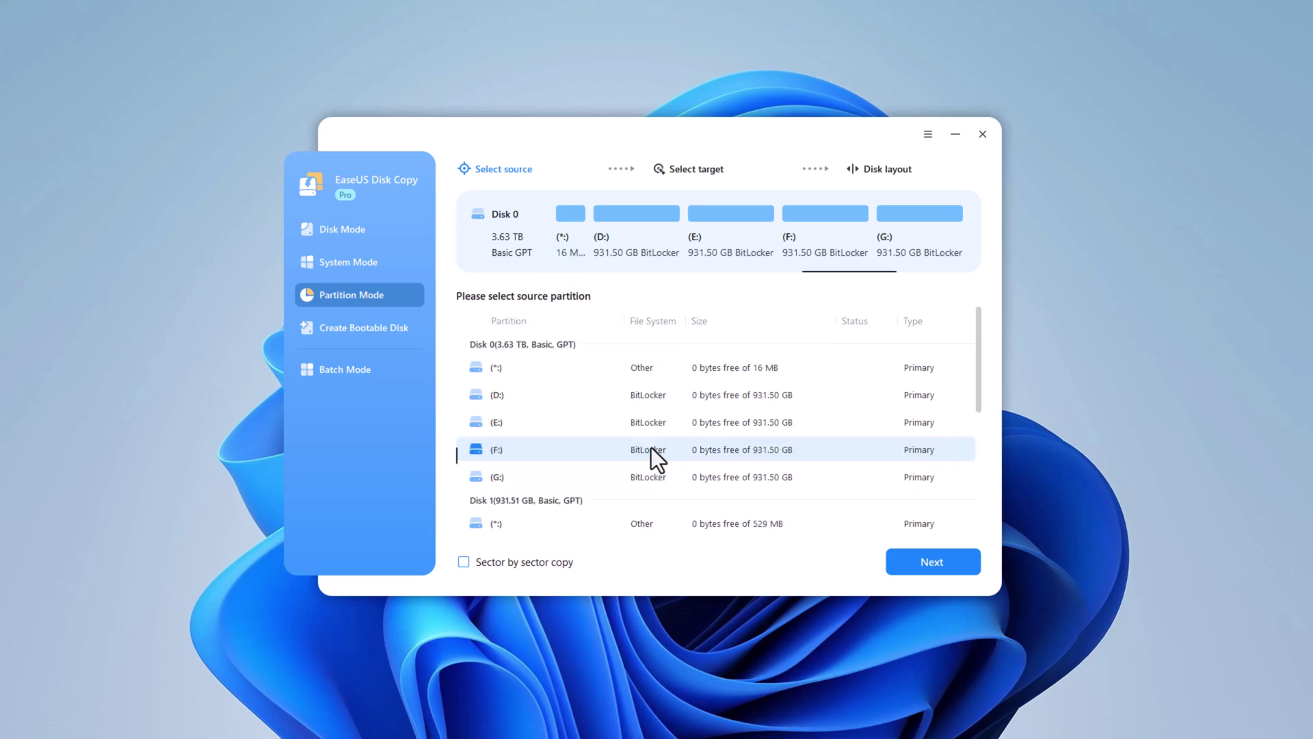
left_click(651, 449)
left_click(937, 571)
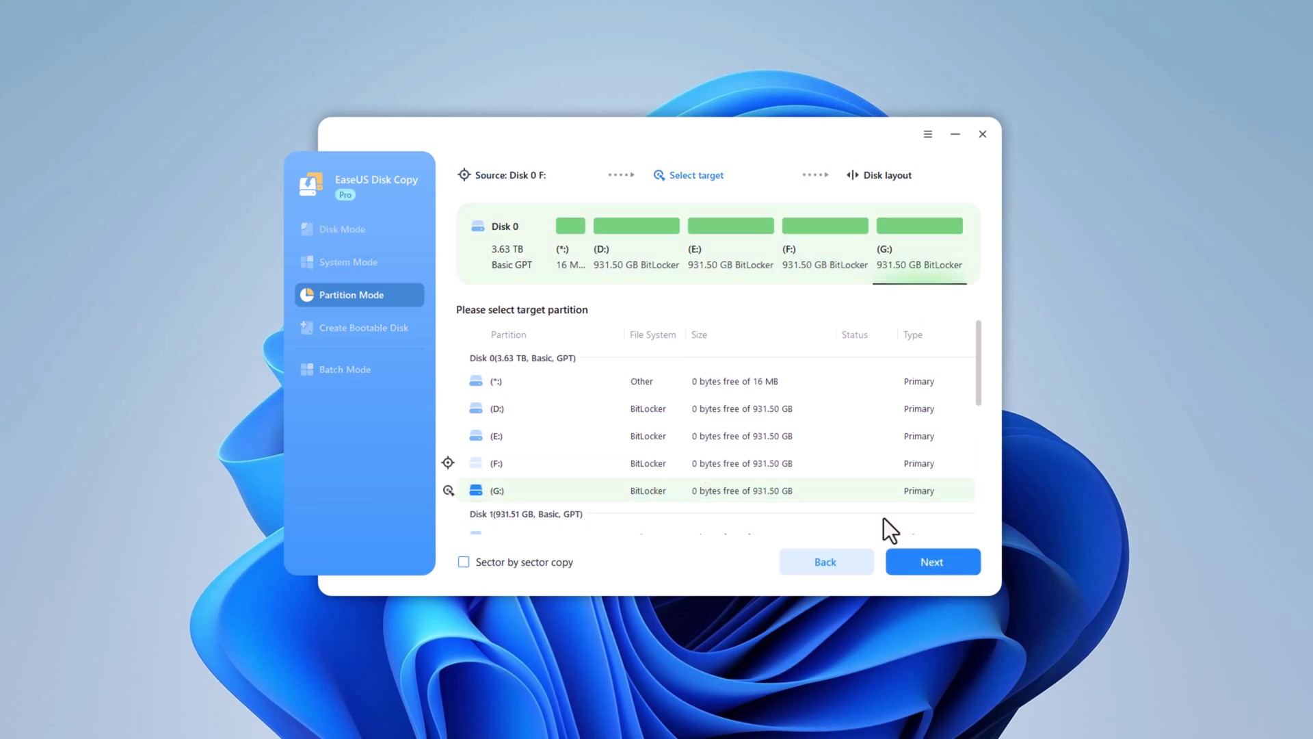
scroll(856, 480, "down", 5)
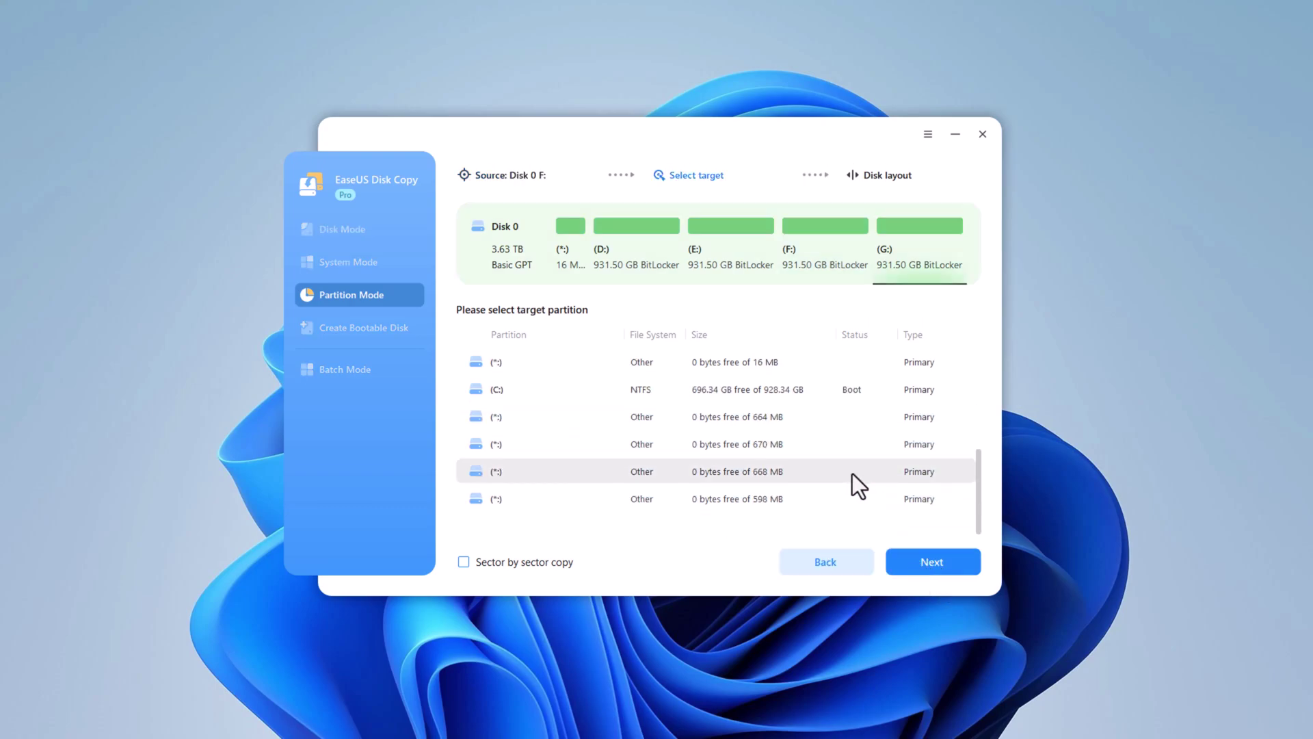
left_click(954, 566)
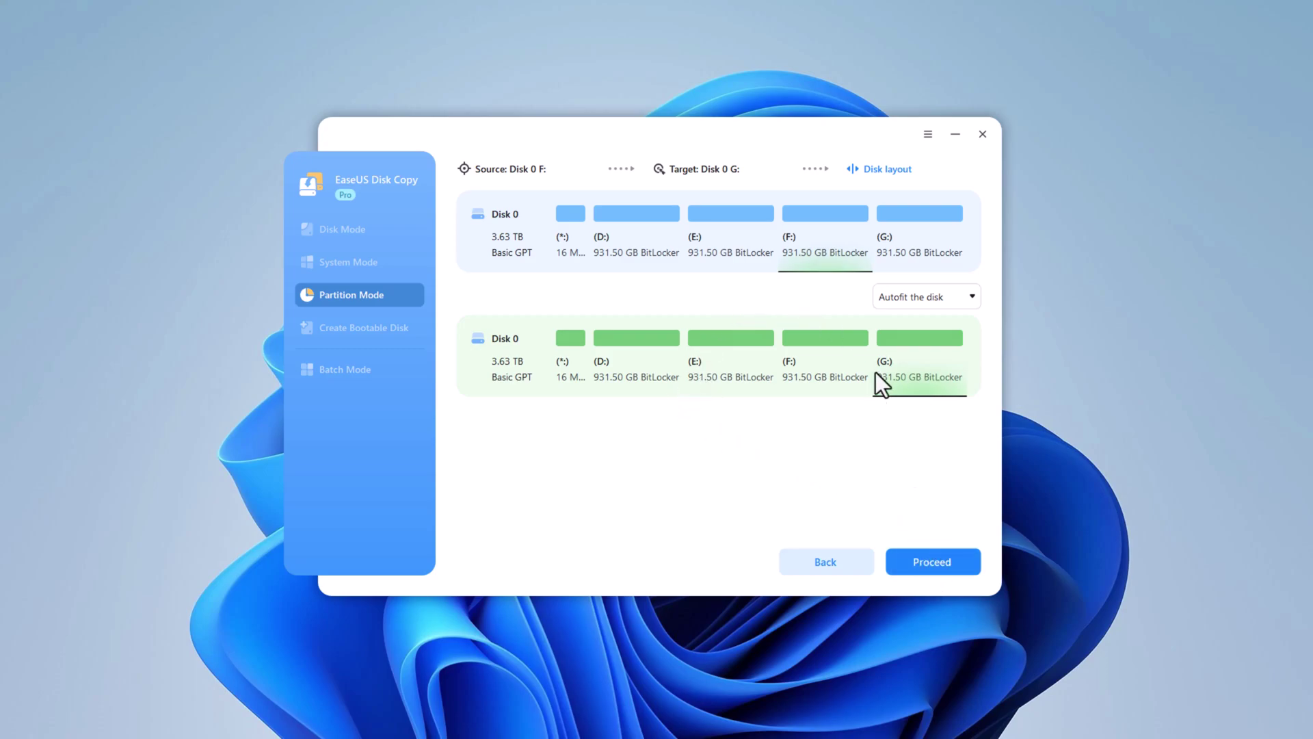
left_click(926, 300)
left_click(842, 452)
Step back, then compare USB, CD/DVD and ISO bootable media options, returning to USB
left_click(841, 560)
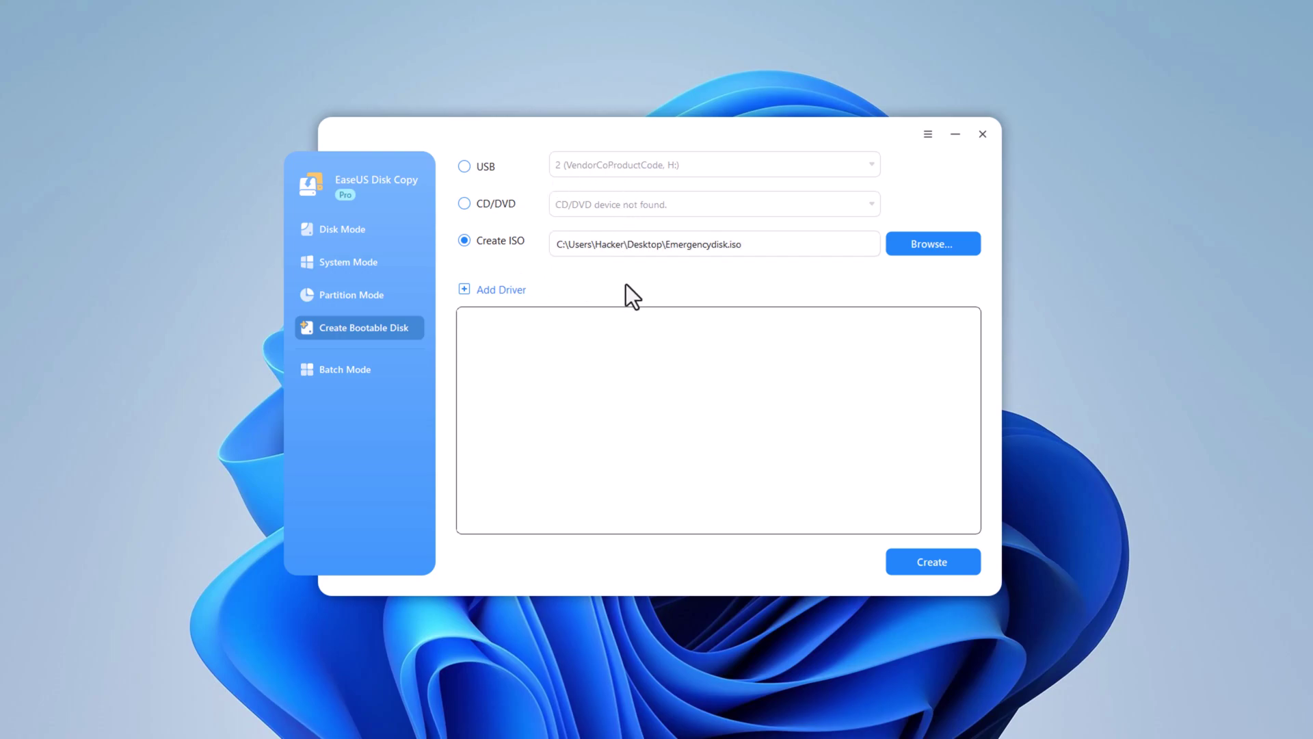
left_click(462, 169)
left_click(467, 205)
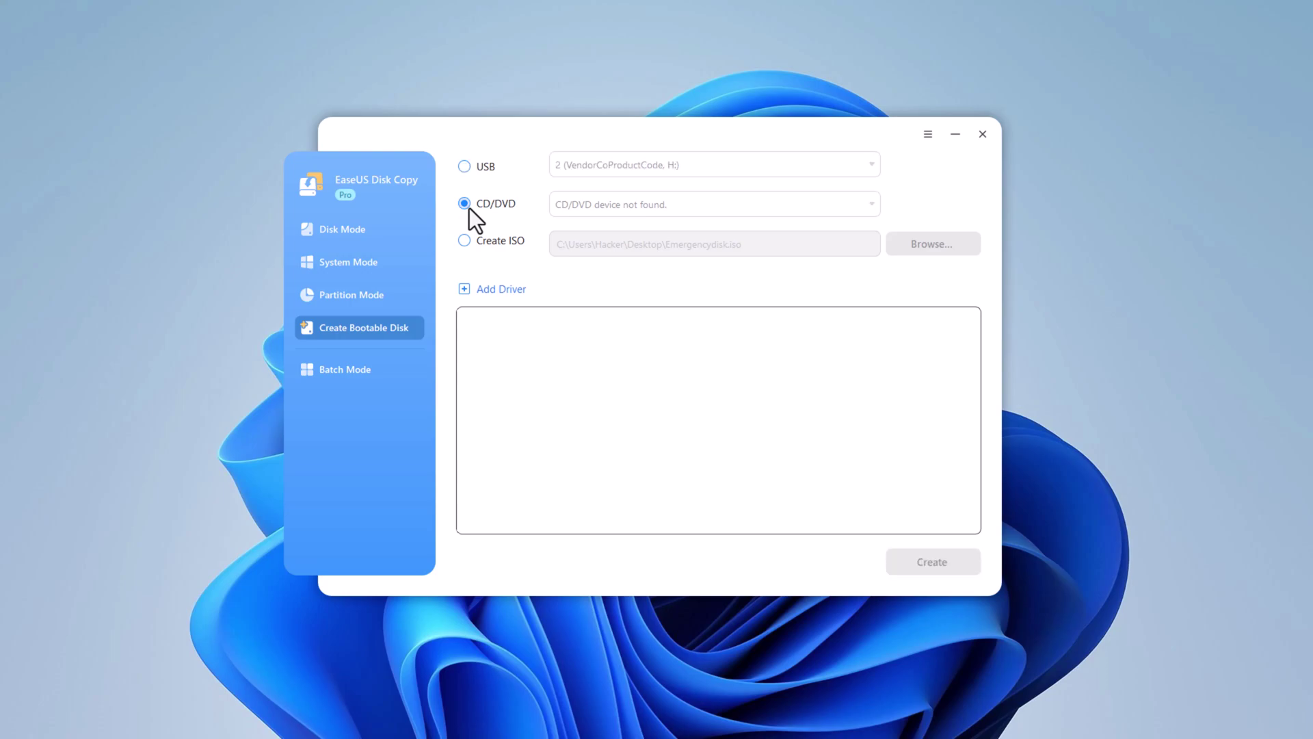
left_click(466, 242)
left_click(467, 166)
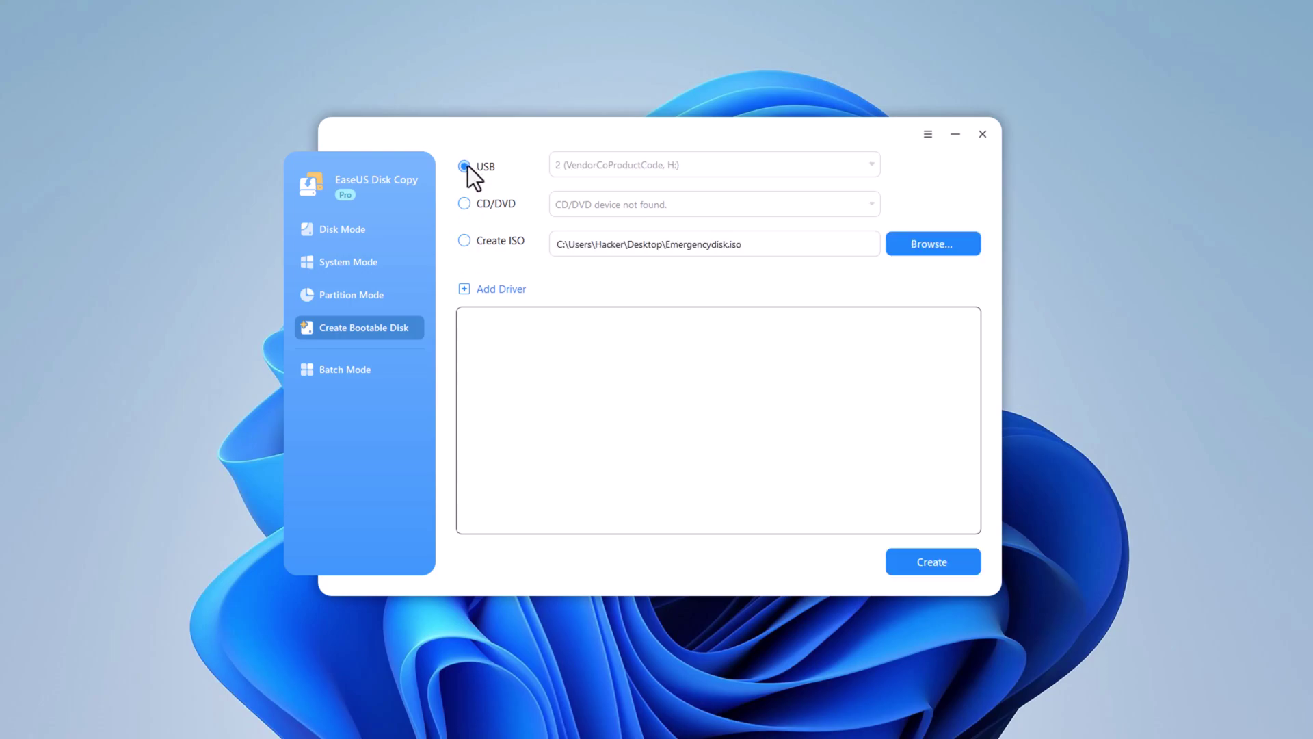
Choose USB drive H: as bootable media, start creation, then finish
left_click(794, 165)
left_click(739, 193)
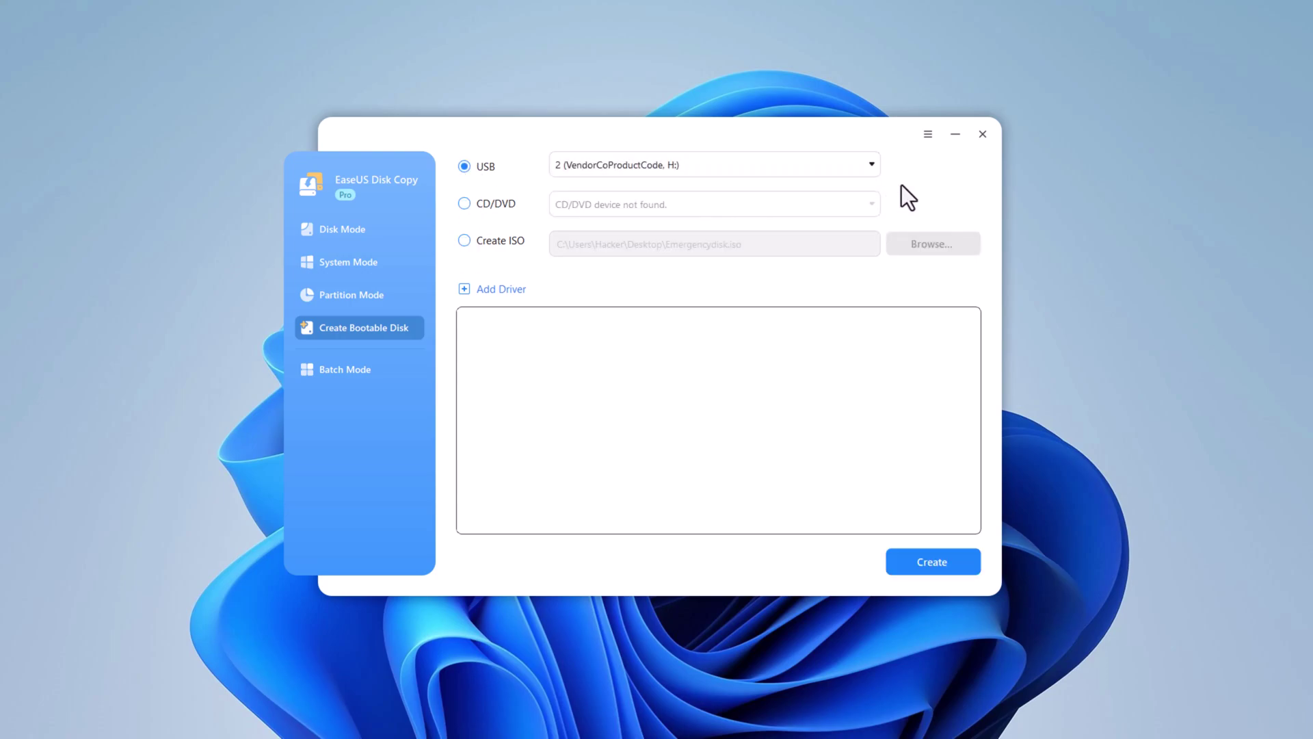
left_click(936, 560)
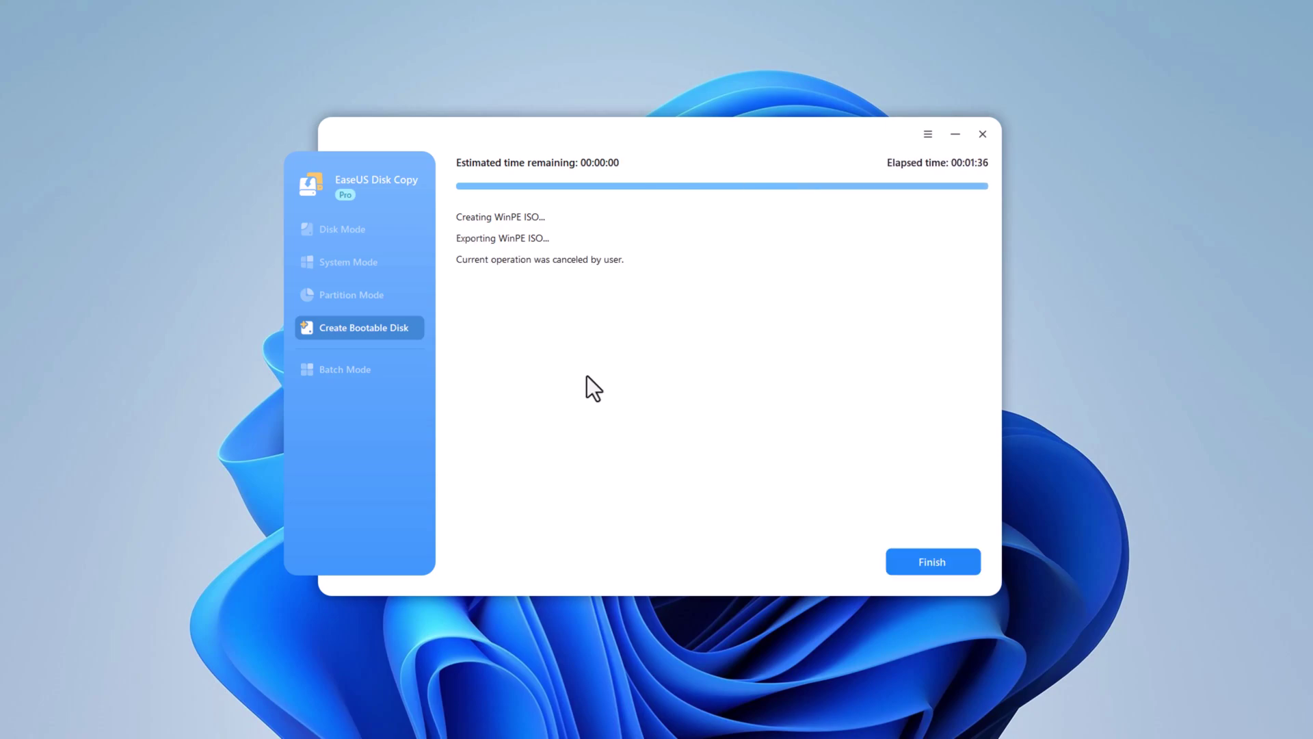
left_click(932, 561)
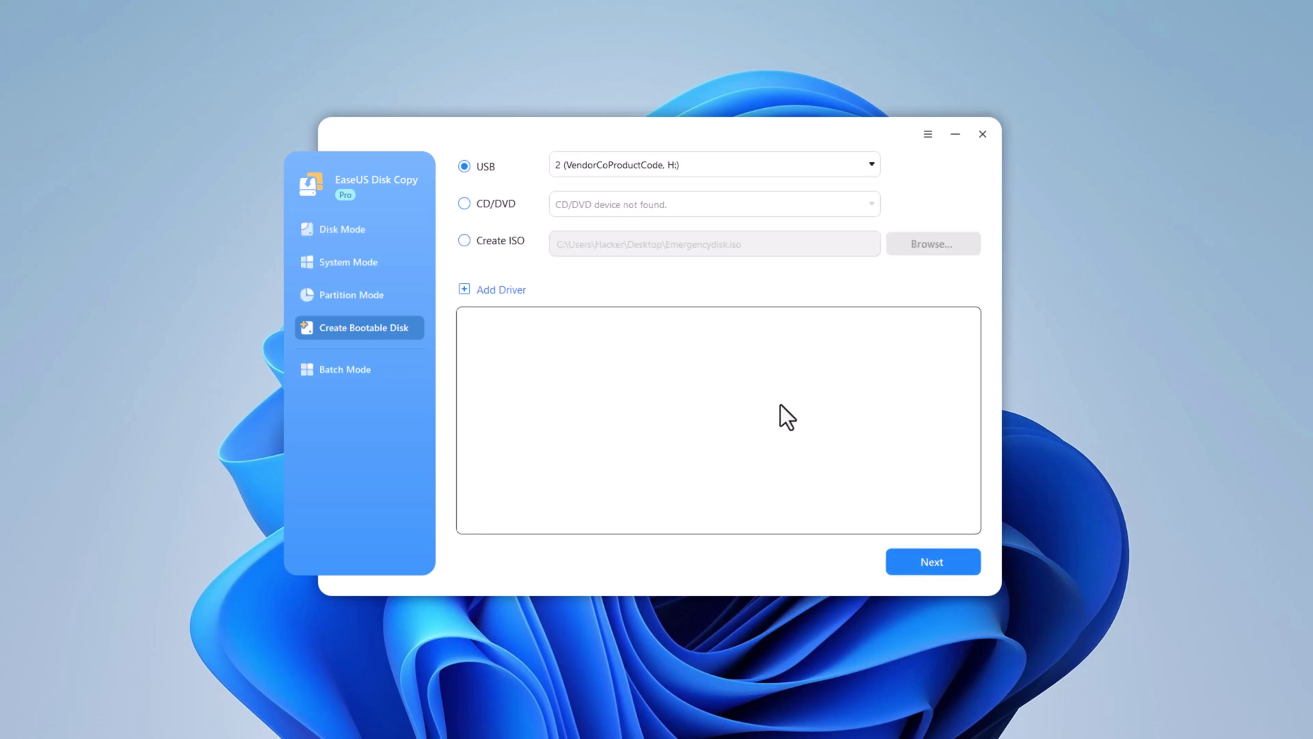
Enter Batch Mode and set Copy source to 'Create an image after starting the service'
left_click(364, 372)
left_click(705, 191)
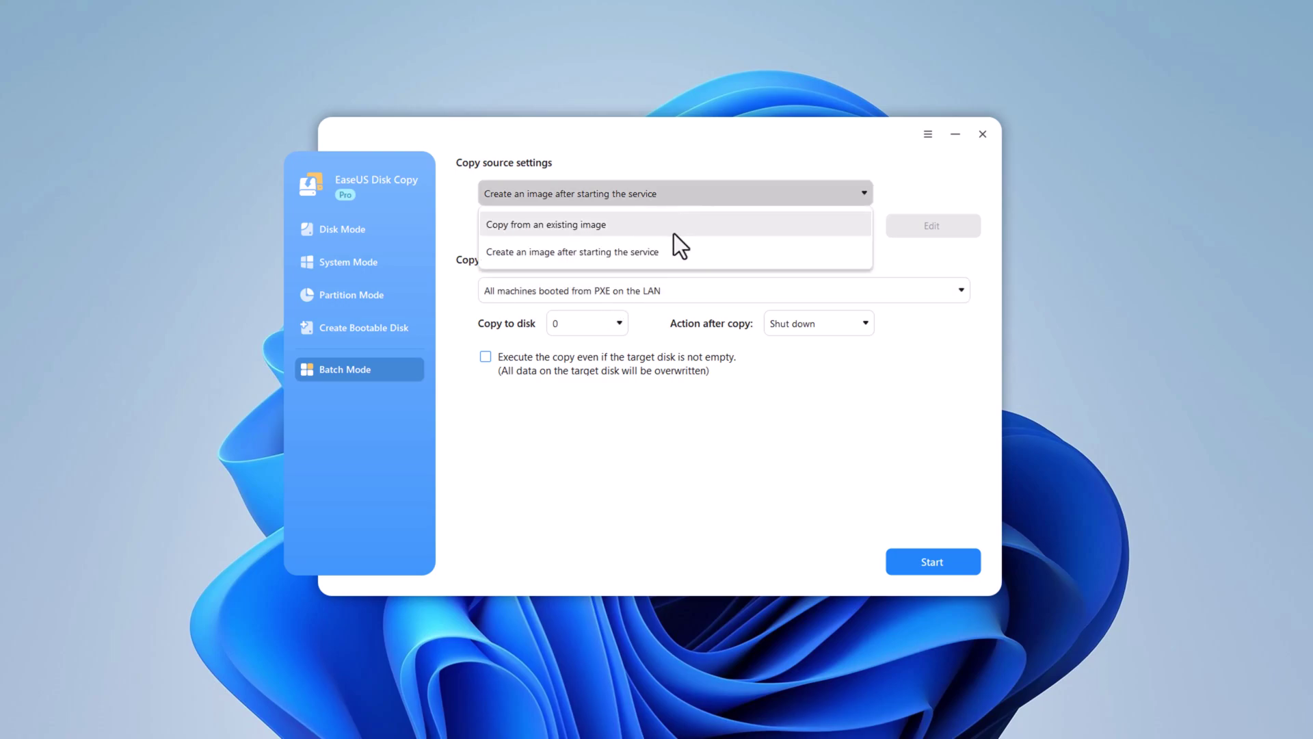
left_click(662, 234)
left_click(716, 200)
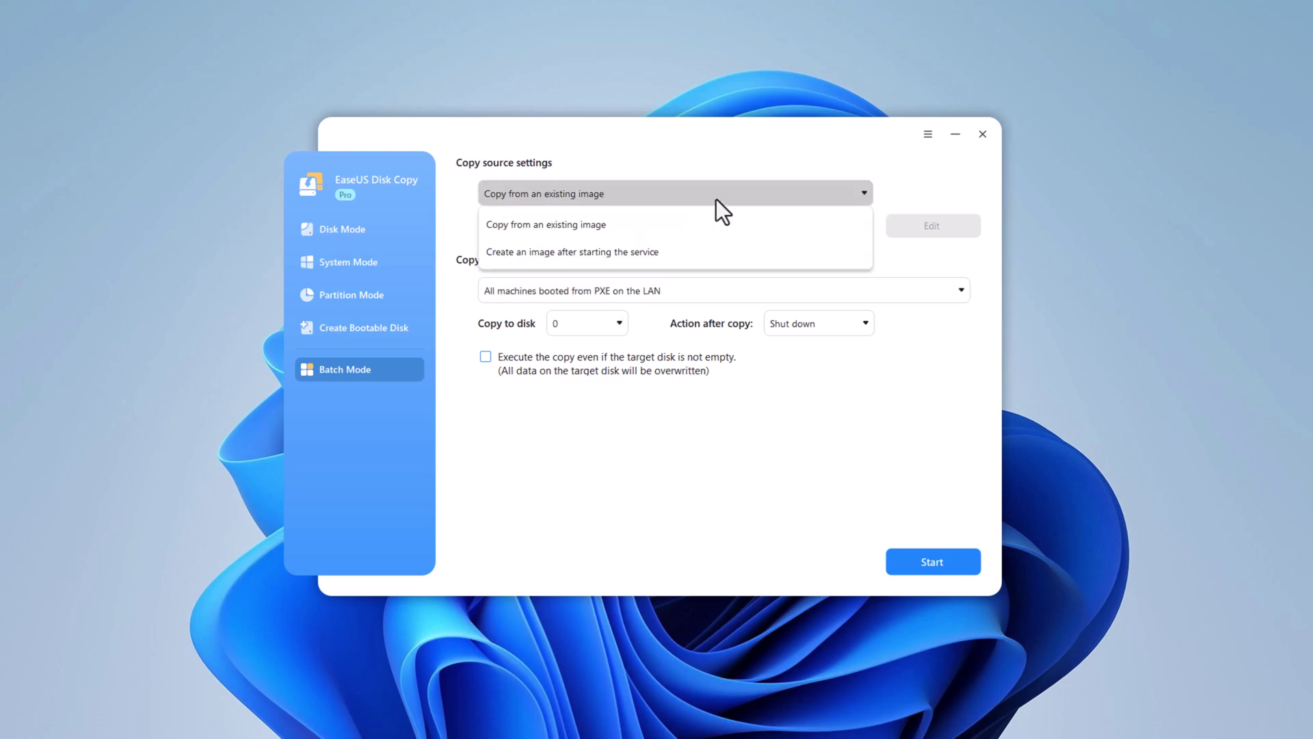
left_click(640, 252)
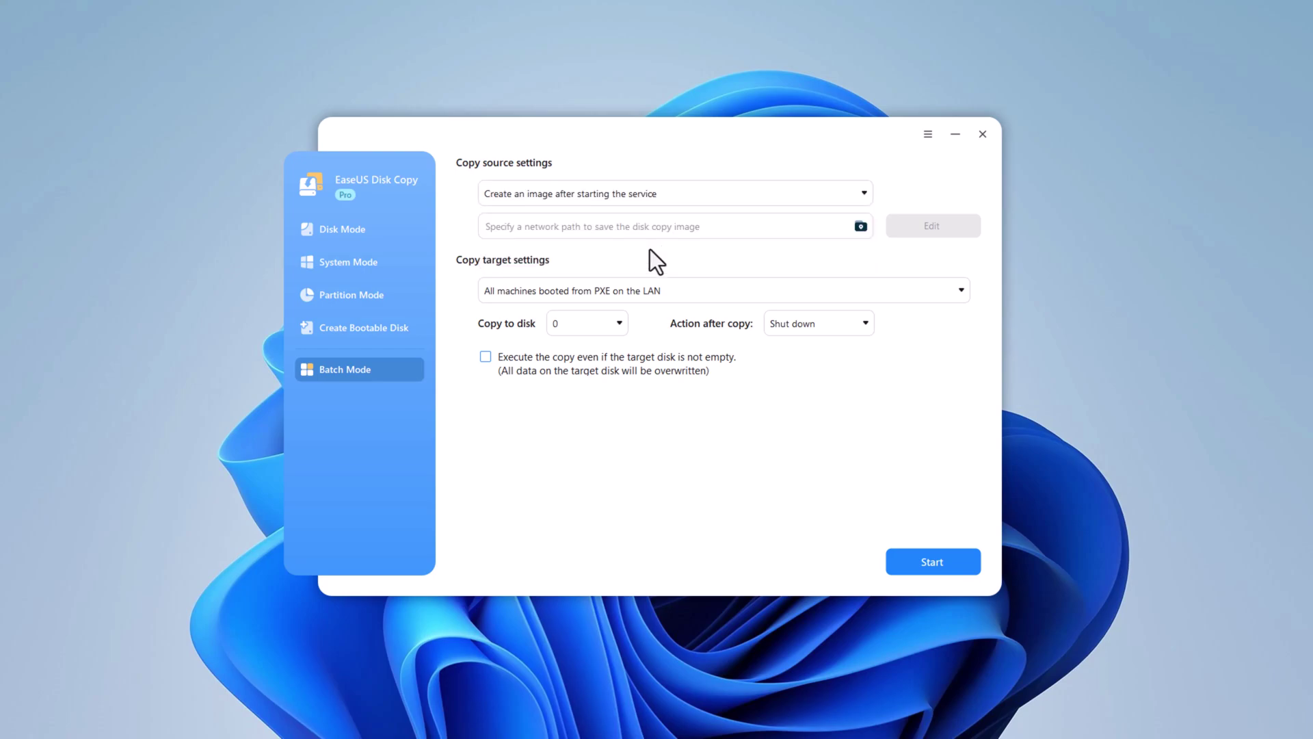
Keep targets as all PXE-booted LAN machines, shutdown after copying, and disk 0
left_click(612, 290)
left_click(597, 322)
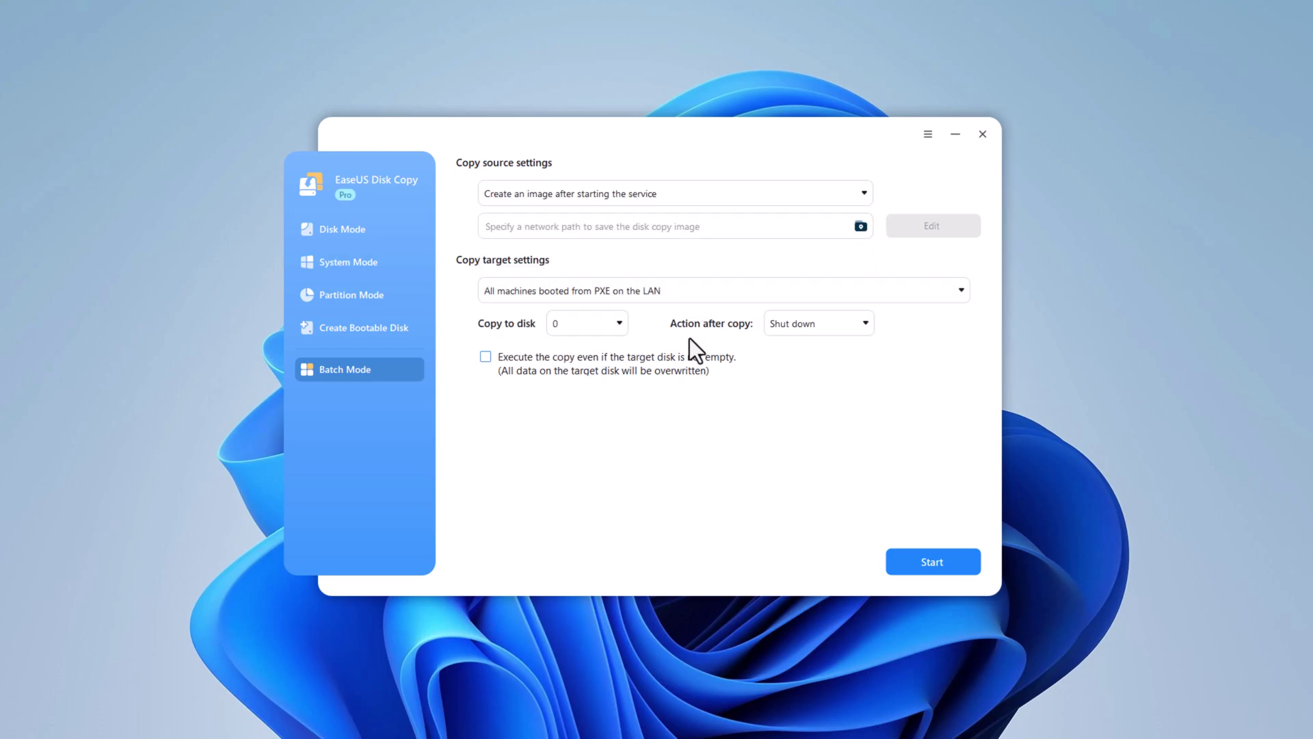
left_click(810, 329)
left_click(661, 388)
left_click(613, 323)
left_click(656, 415)
Pass through System Mode to Disk Mode with Samsung SSD 980 1TB as source
left_click(362, 264)
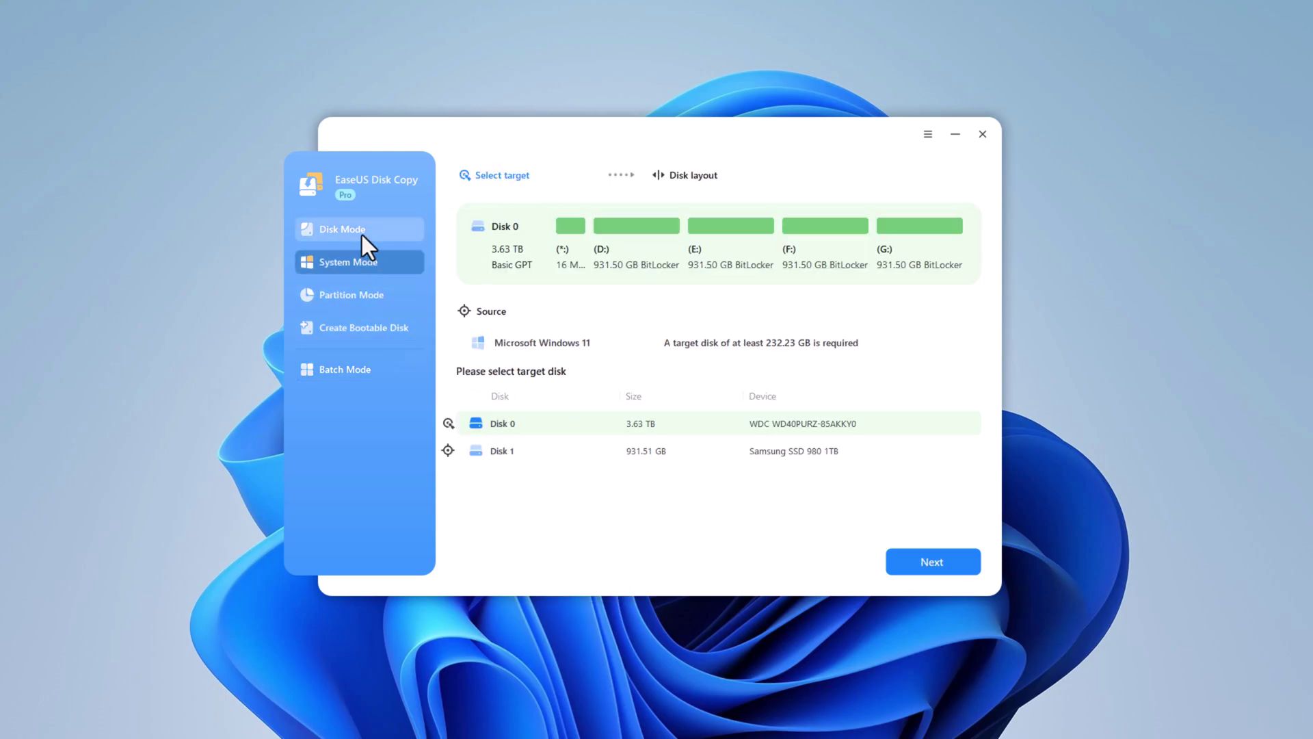
left_click(362, 235)
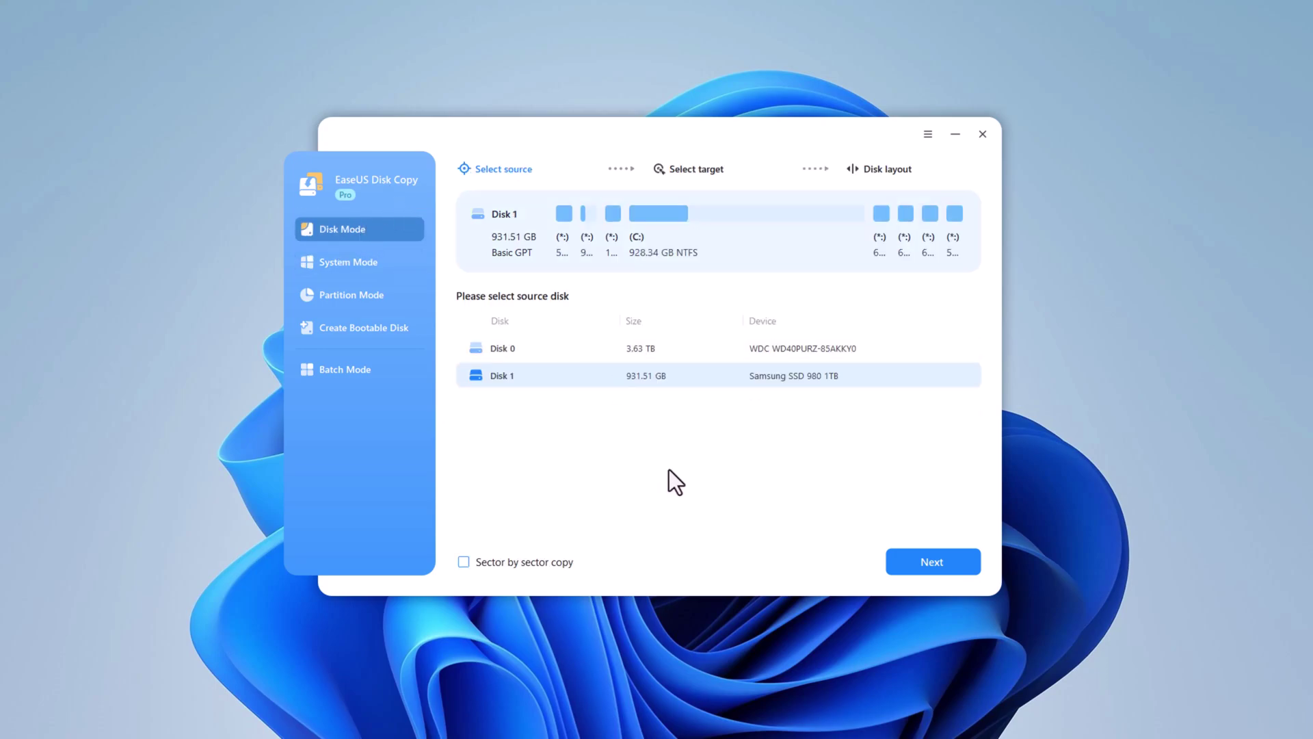